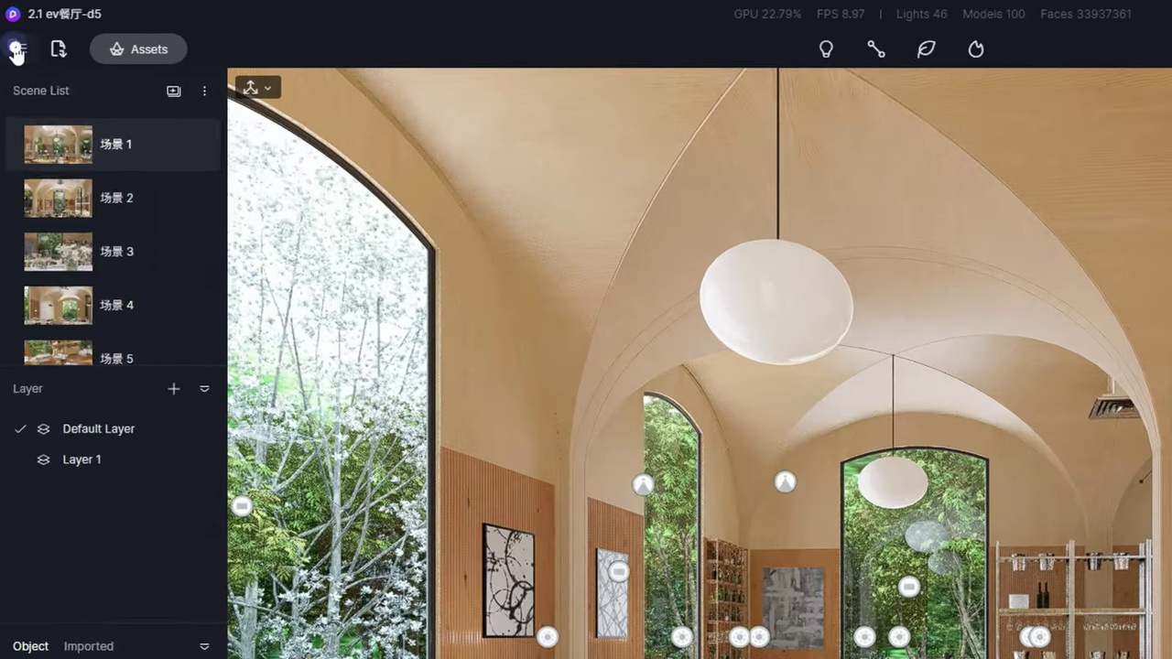
Open the preferences and choose the D5MOD folder on drive F: as the new assets storage location.
click(14, 31)
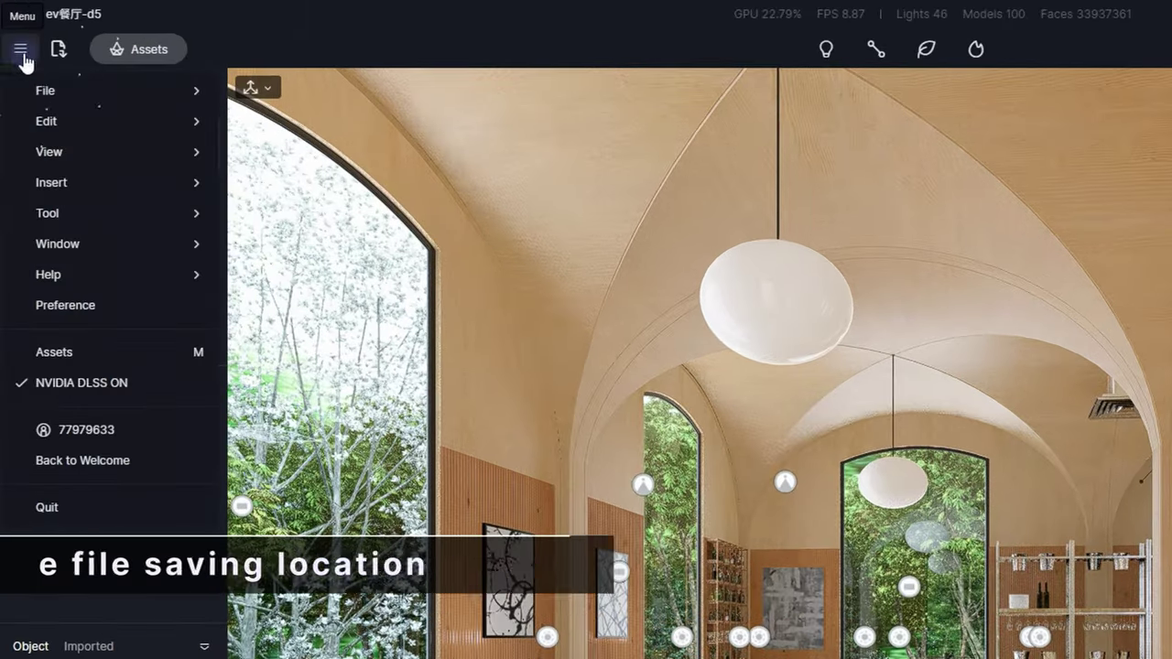
click(66, 306)
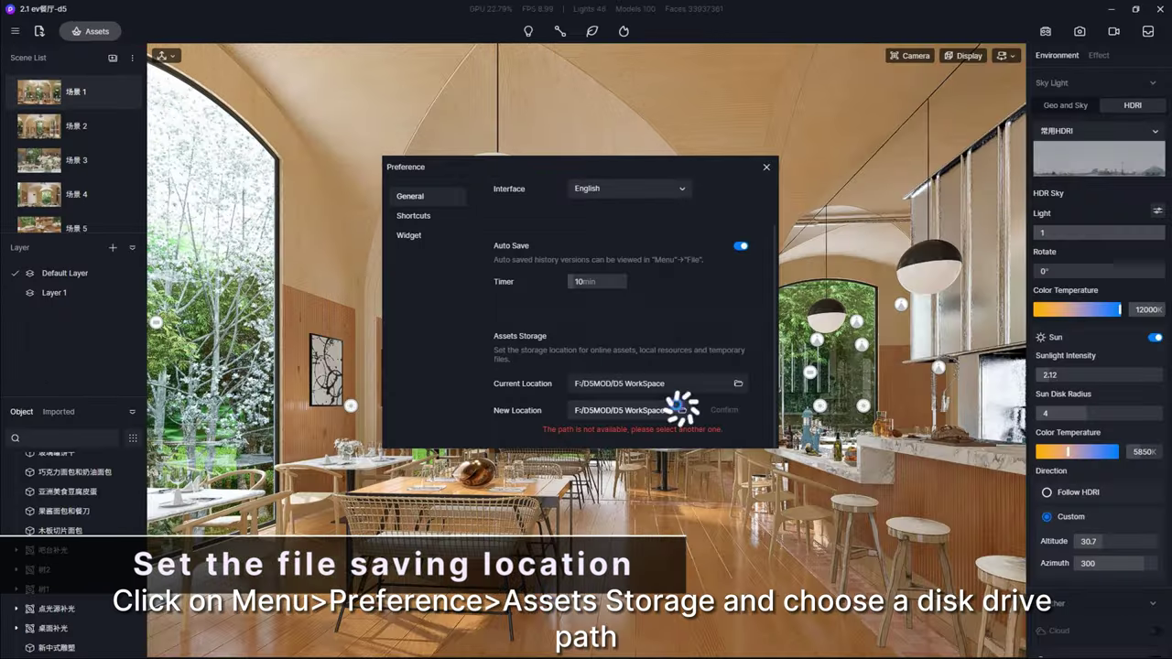
click(680, 408)
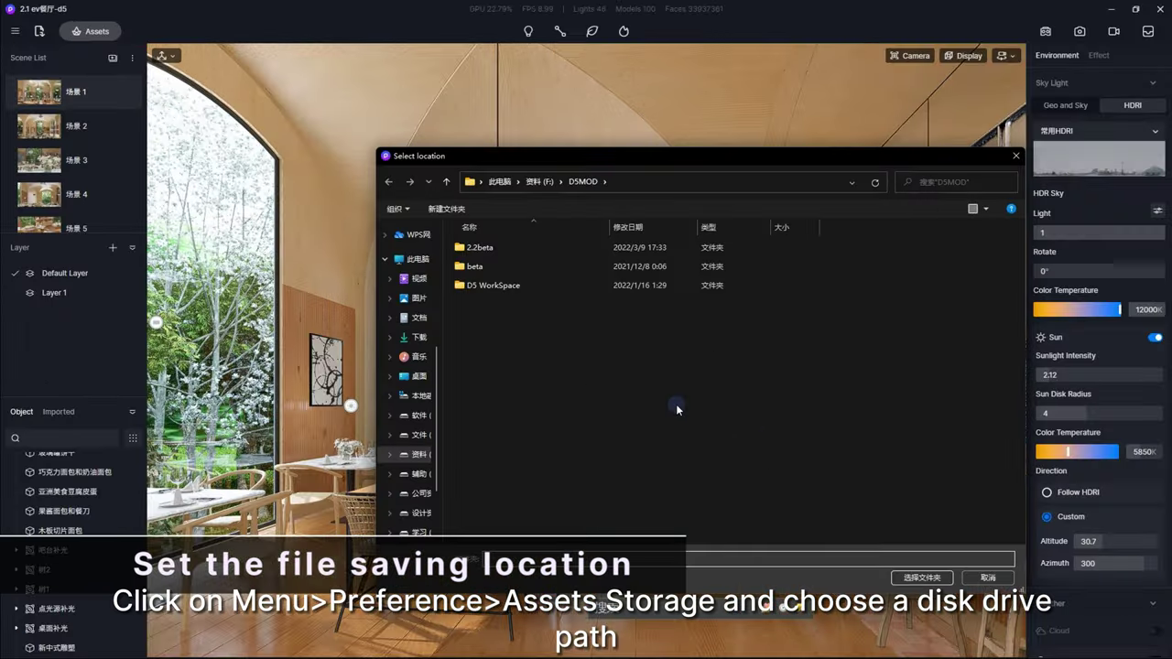
click(921, 578)
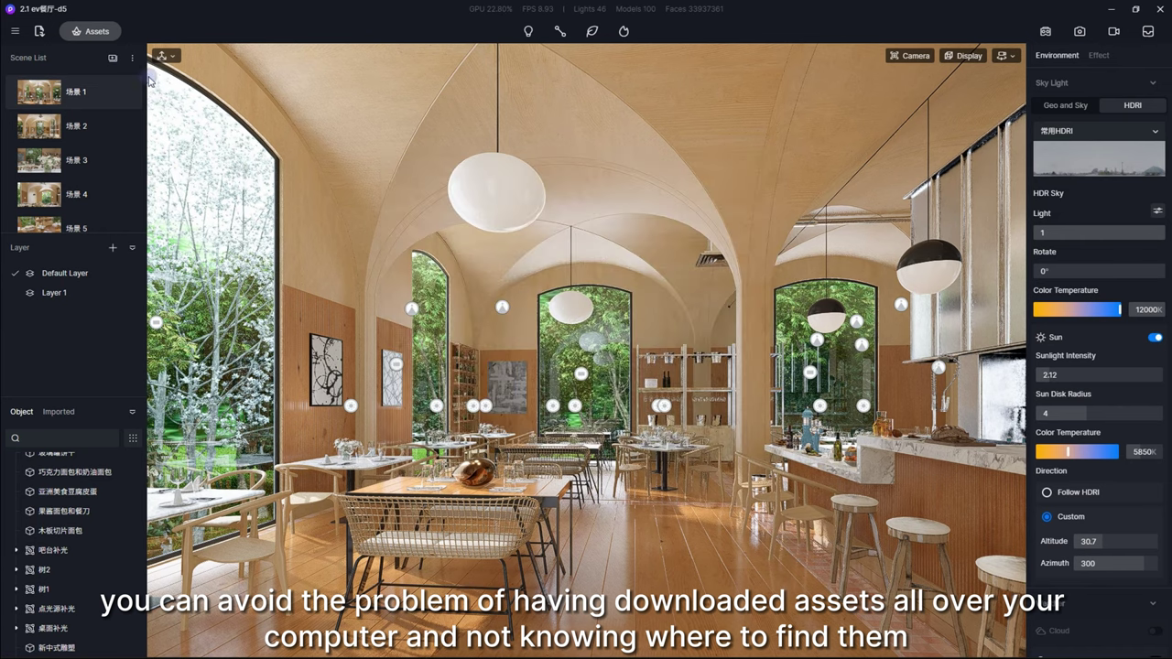
Open the online asset library and look through the Model, Material and Particle asset types.
click(89, 31)
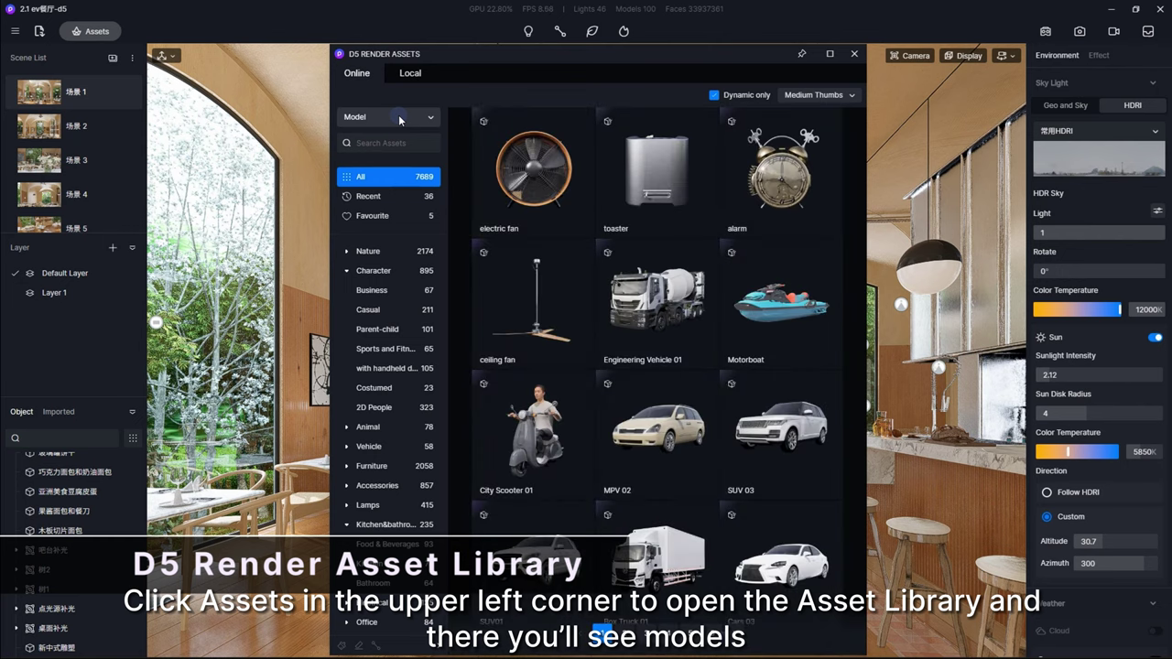
click(399, 120)
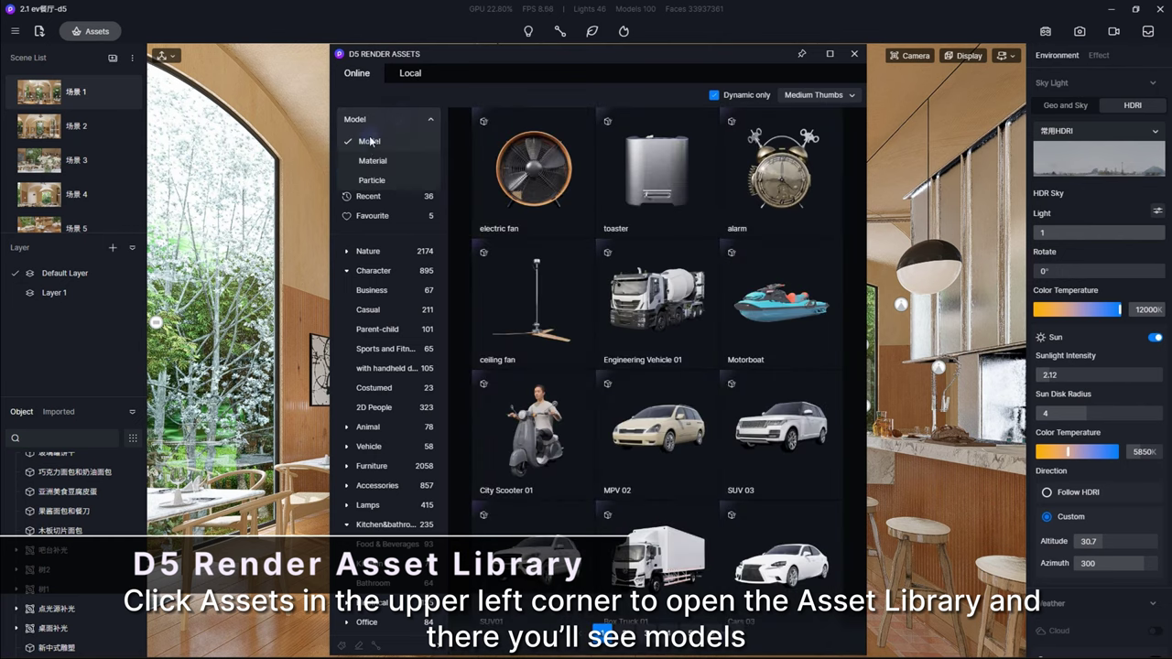
click(372, 160)
click(403, 119)
click(385, 186)
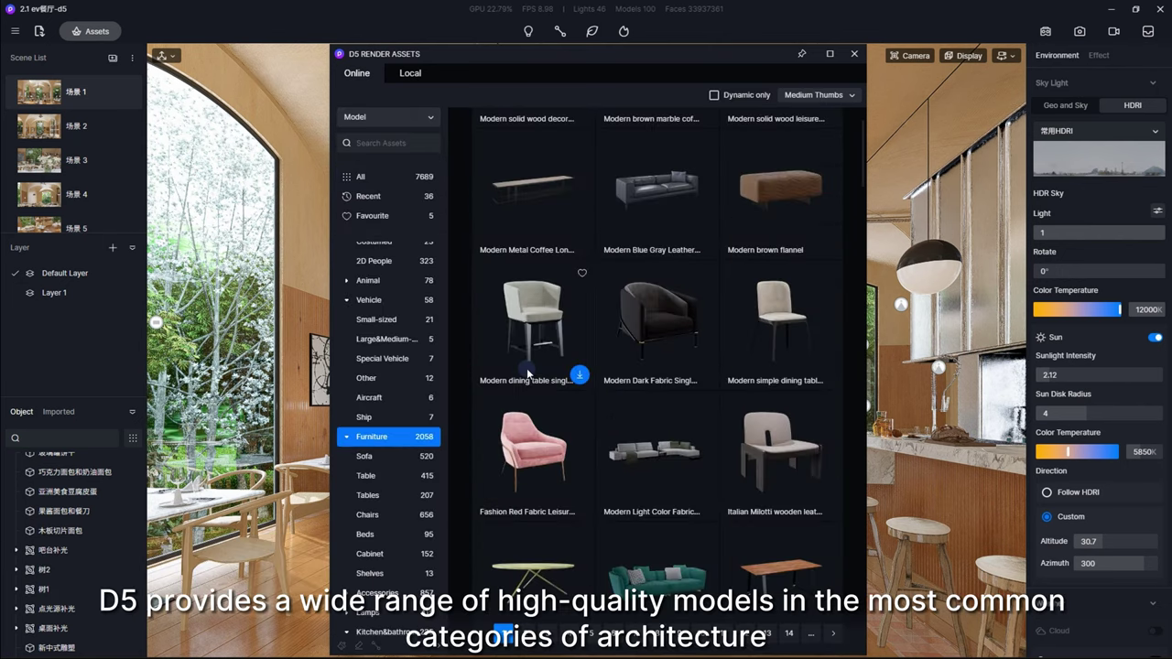
Browse the online models in the Furniture, Buildings and Landscapes categories.
scroll(527, 368, down, 3)
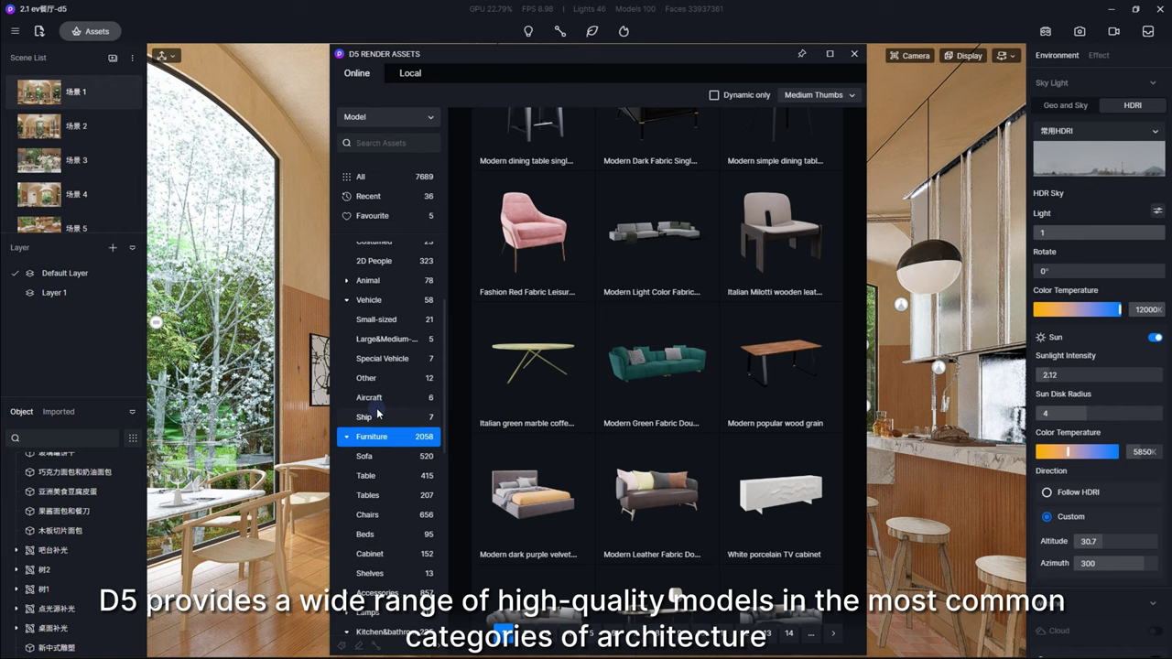
scroll(378, 416, down, 3)
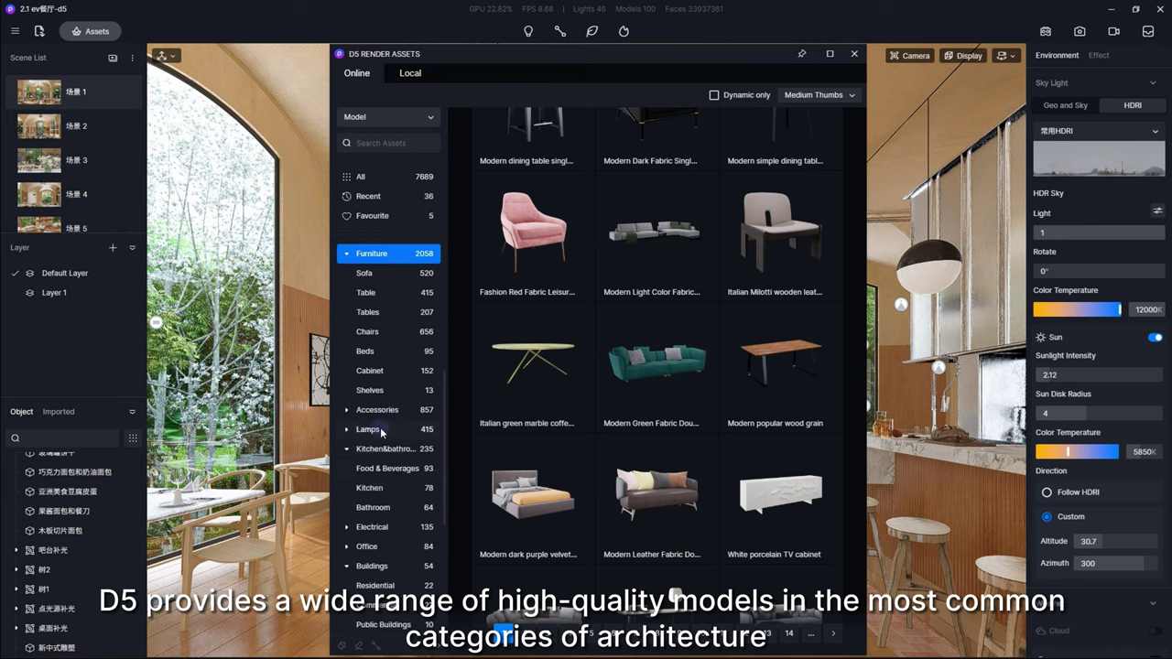
click(372, 566)
scroll(656, 366, down, 5)
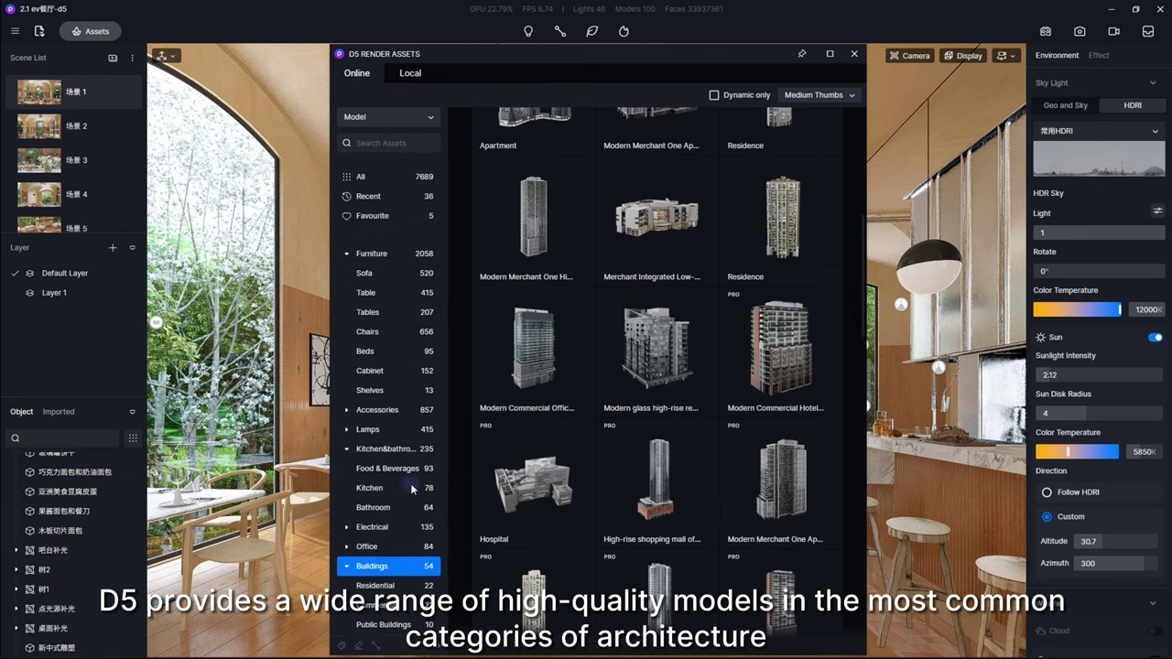
scroll(411, 488, down, 2)
click(374, 483)
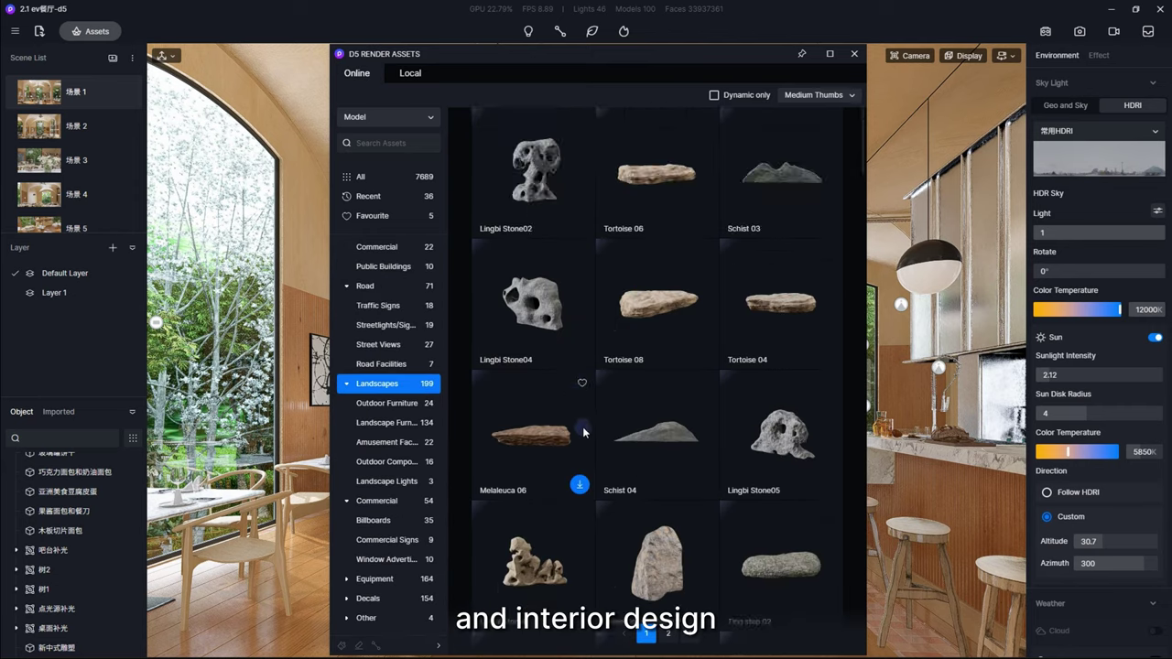
scroll(583, 458, down, 8)
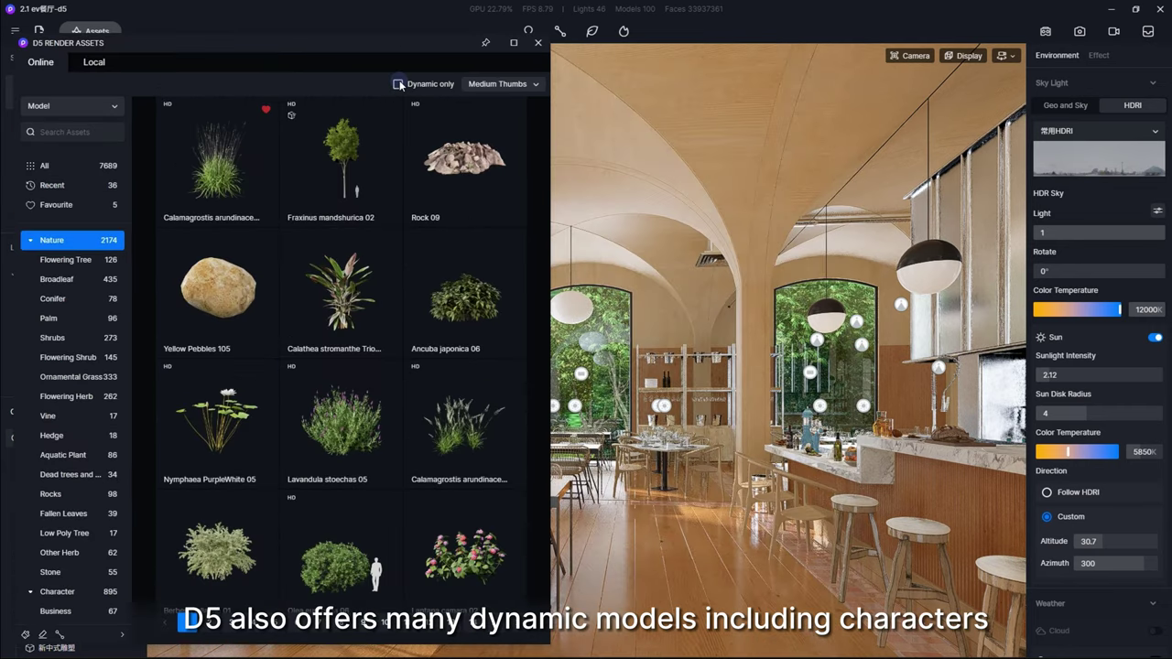
Filter the Nature models to dynamic ones only and place a Common Nandina in the scene.
click(398, 84)
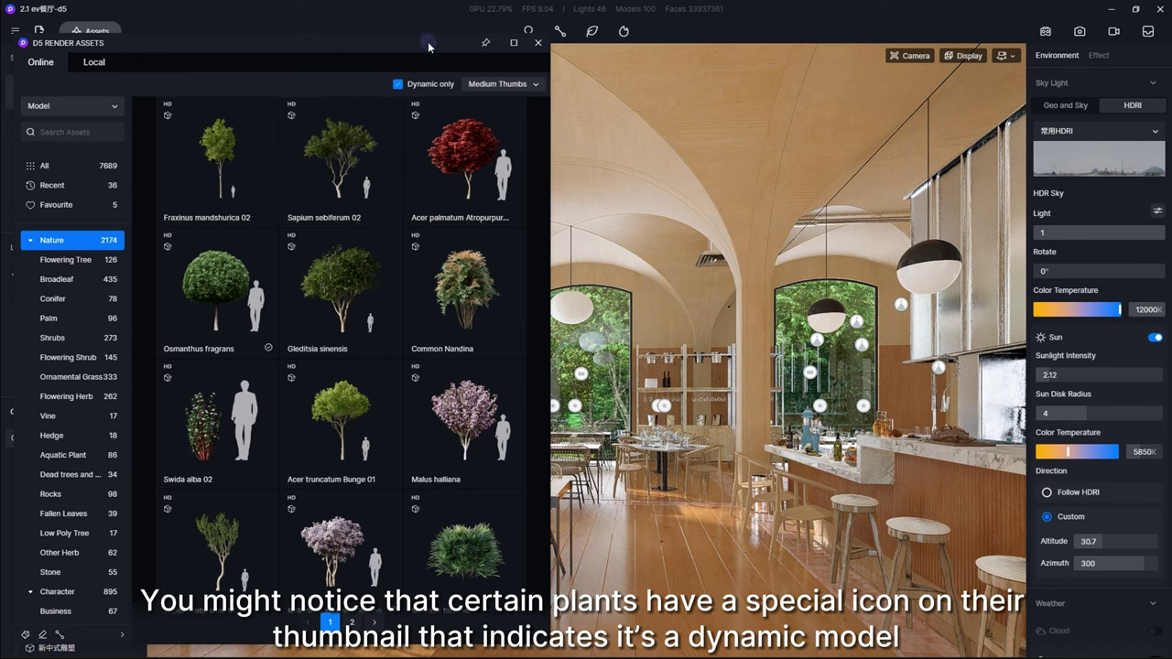
mouse_move(486, 316)
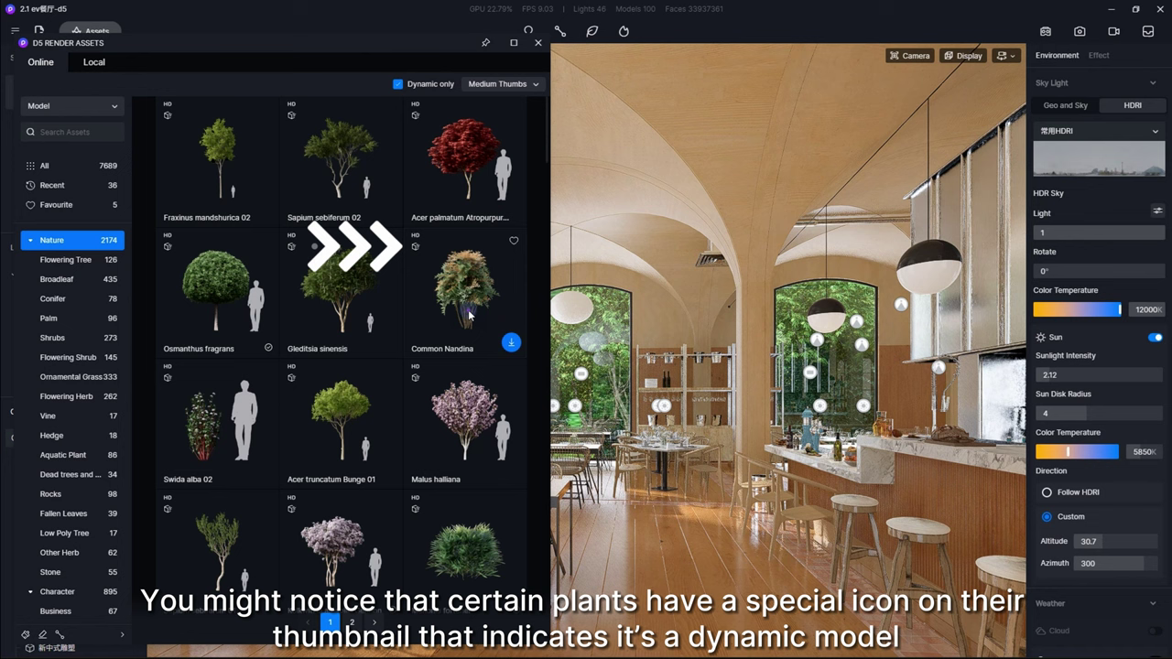
click(469, 315)
scroll(654, 587, down, 1)
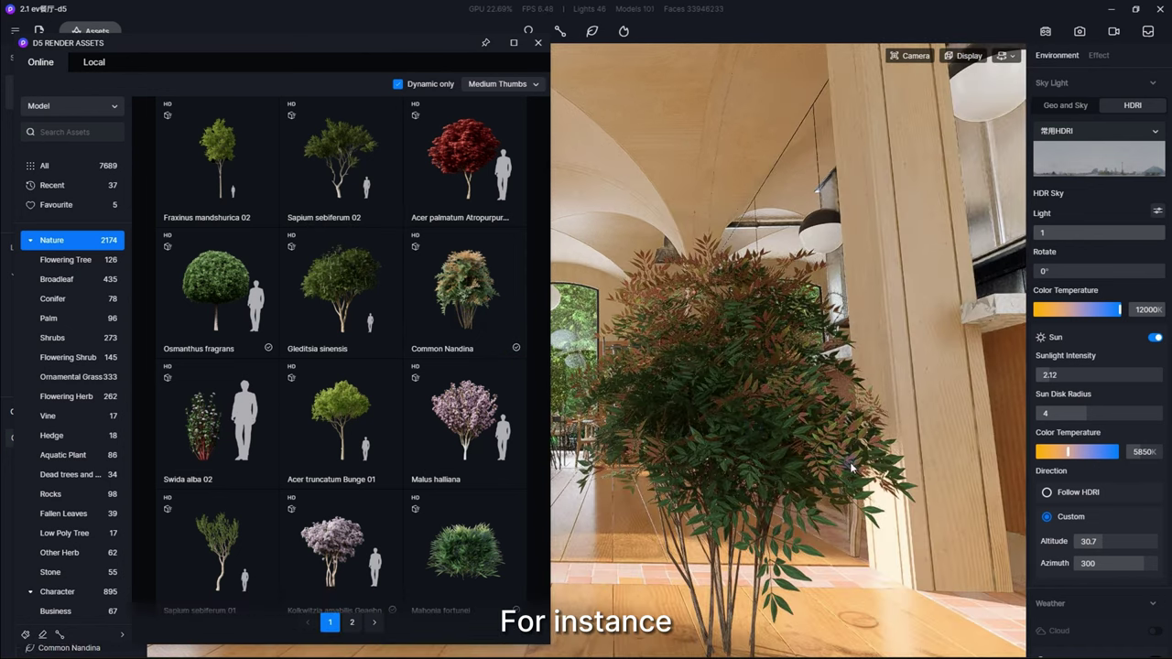
Enable Wind in the environment's weather settings to make the placed plant sway.
scroll(1099, 549, down, 3)
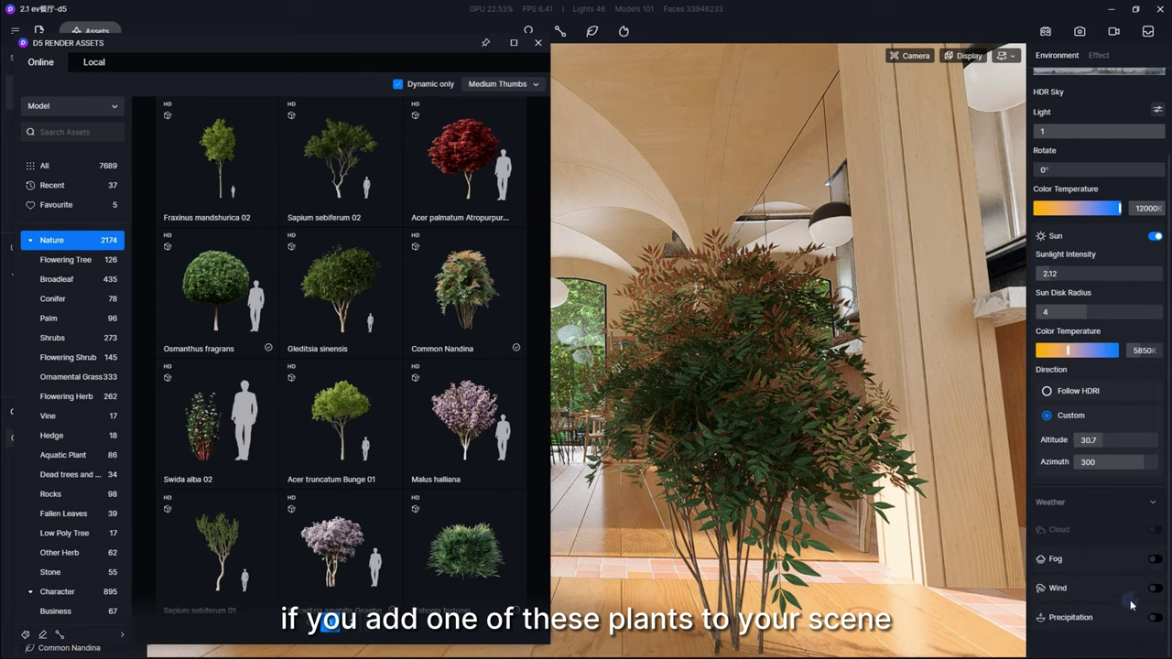
click(1152, 590)
scroll(1151, 594, down, 1)
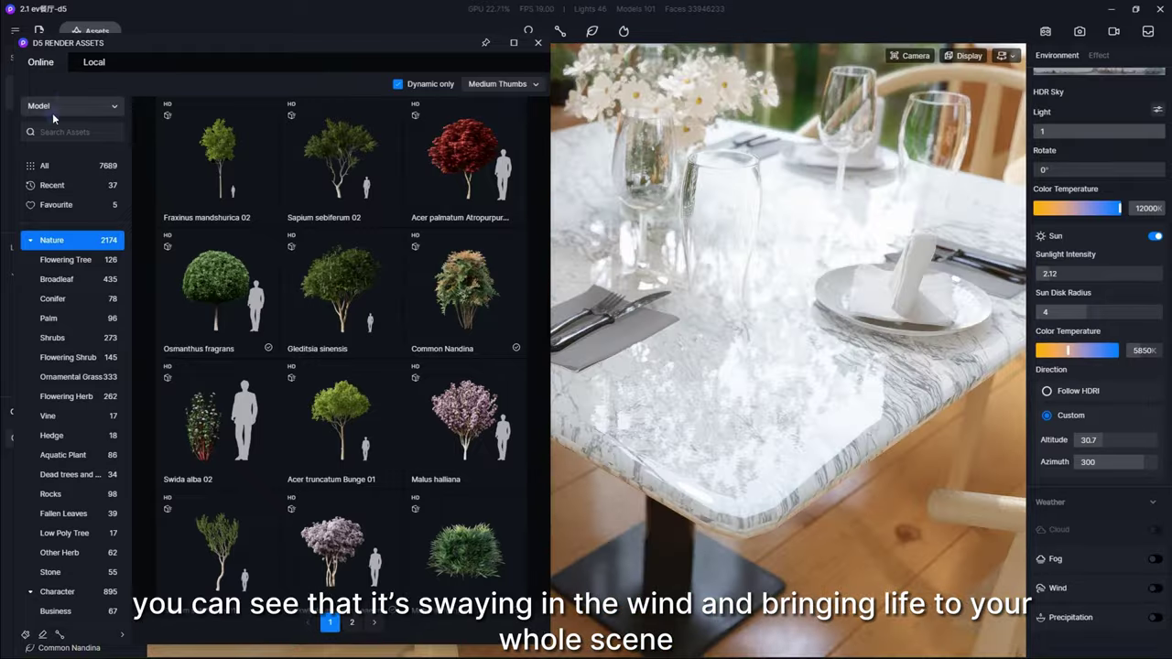
Switch the library to Stone materials and apply Brown Fall Polished Marble to the dining tabletop.
click(64, 106)
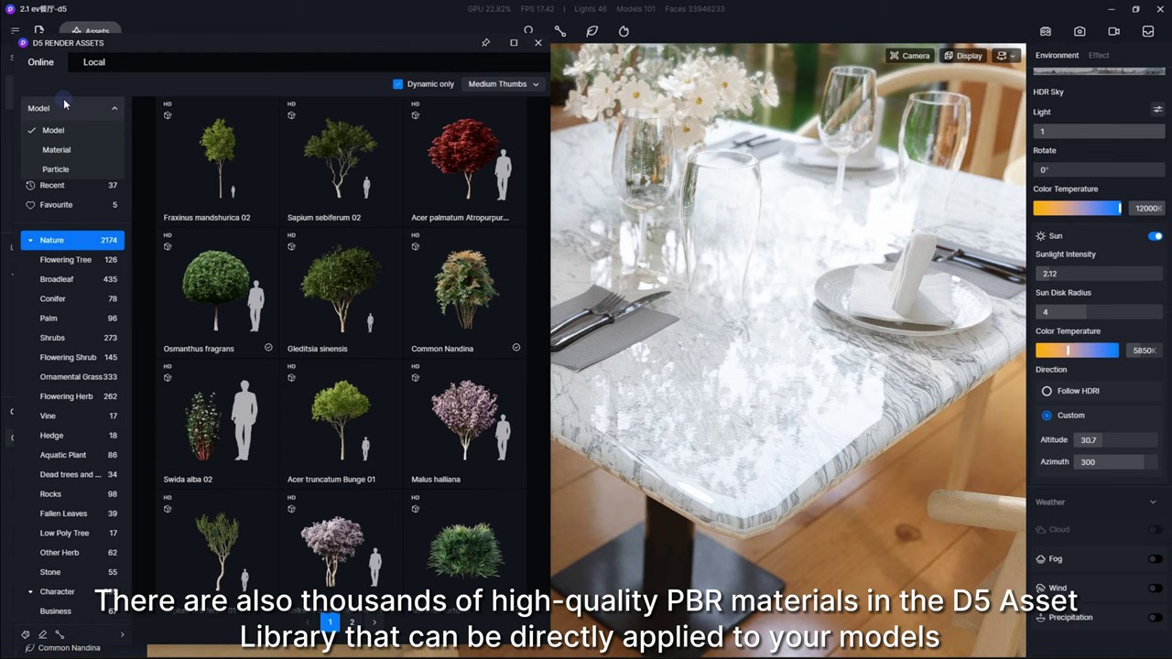
click(66, 150)
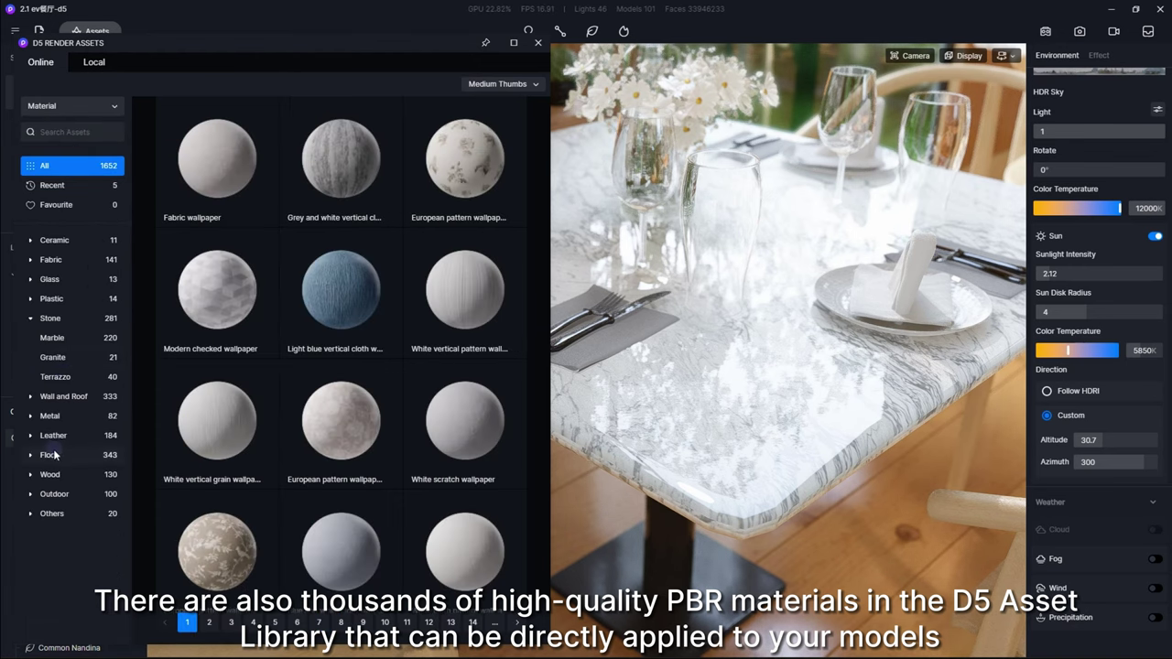
click(68, 318)
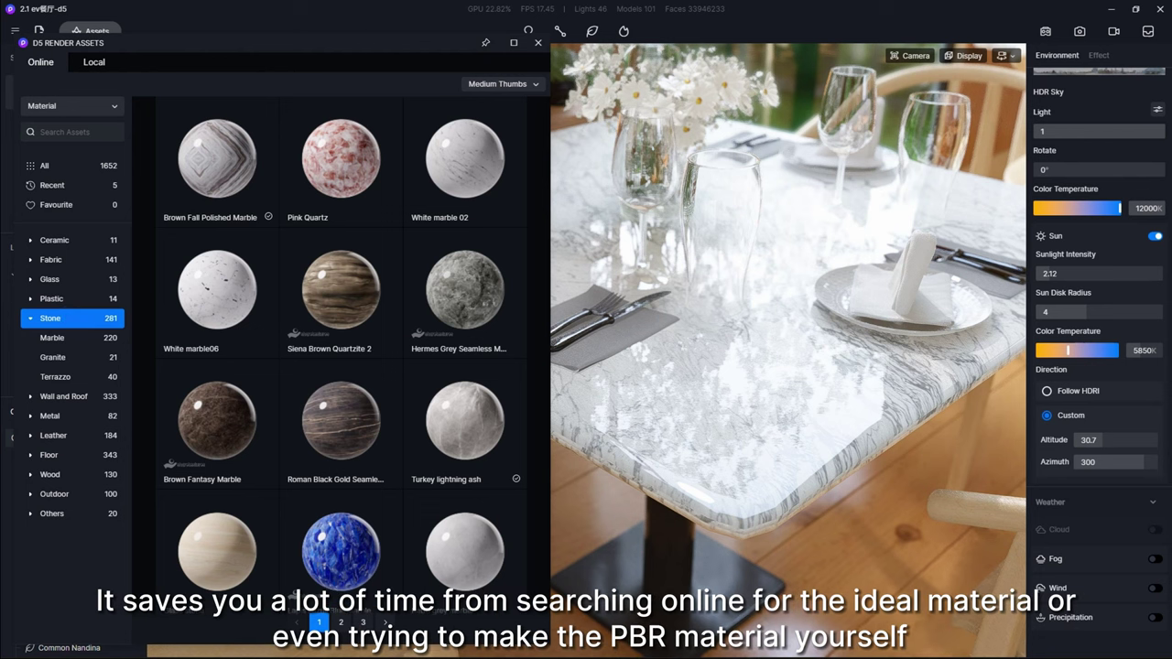
drag(180, 220, 733, 423)
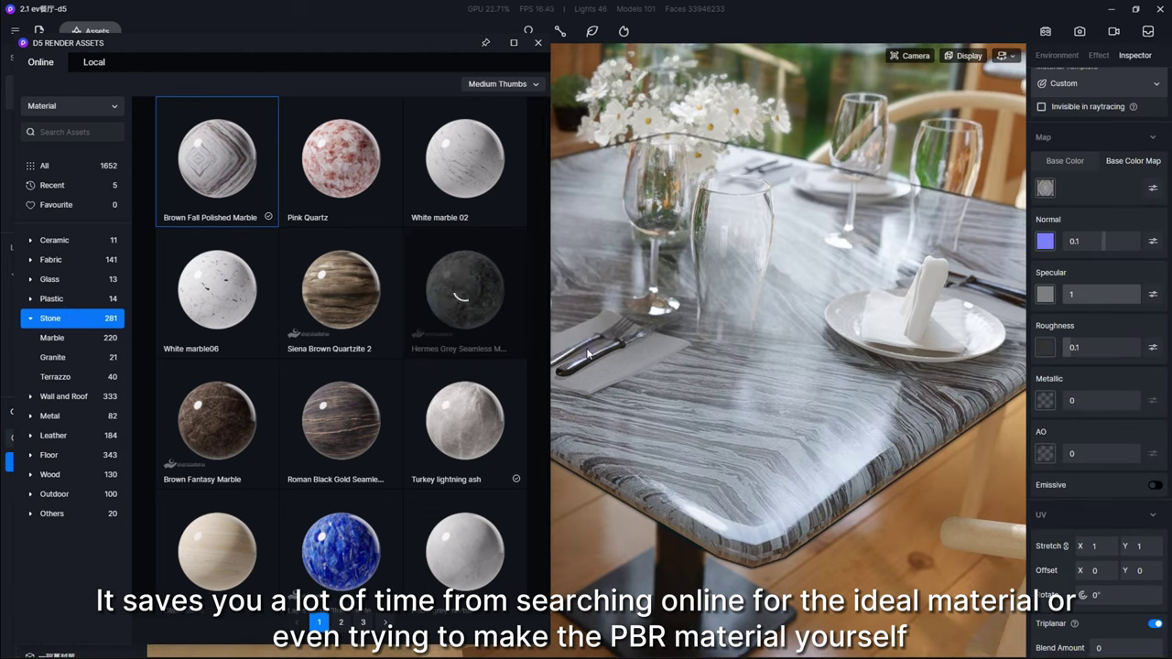
click(733, 423)
Try Hermes Grey Seamless, Siena Brown Quartzite 2 and Roman Black Gold stone materials in turn on the tabletop.
click(465, 291)
click(665, 423)
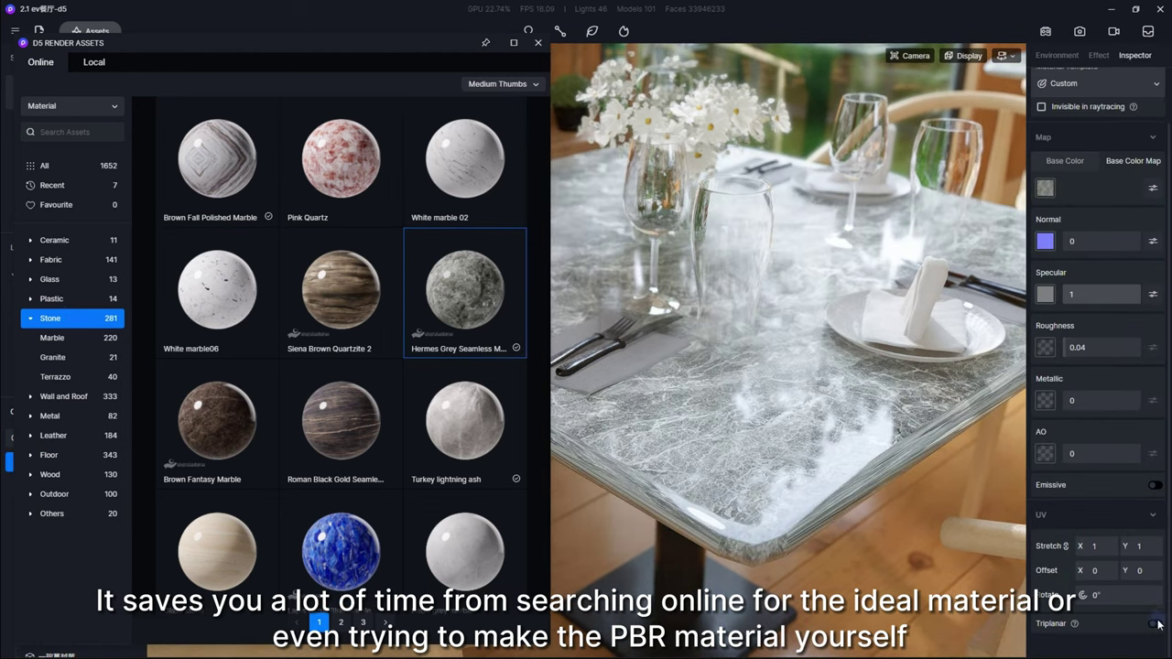
click(350, 298)
click(341, 420)
click(465, 420)
click(764, 461)
click(341, 291)
click(702, 417)
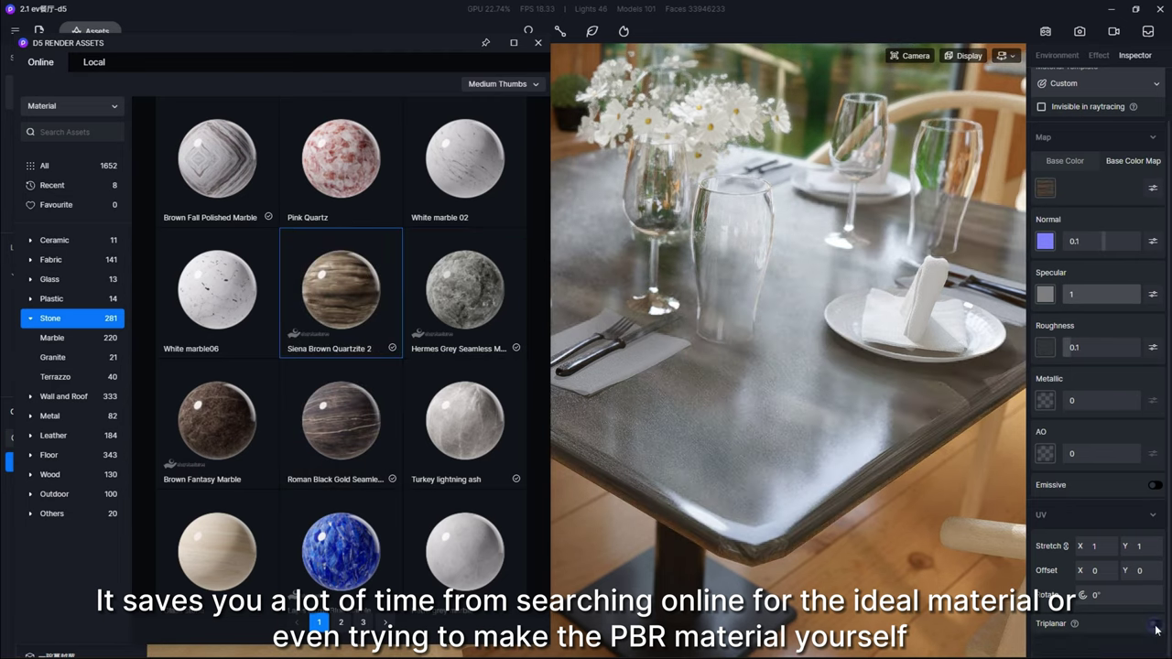
click(340, 420)
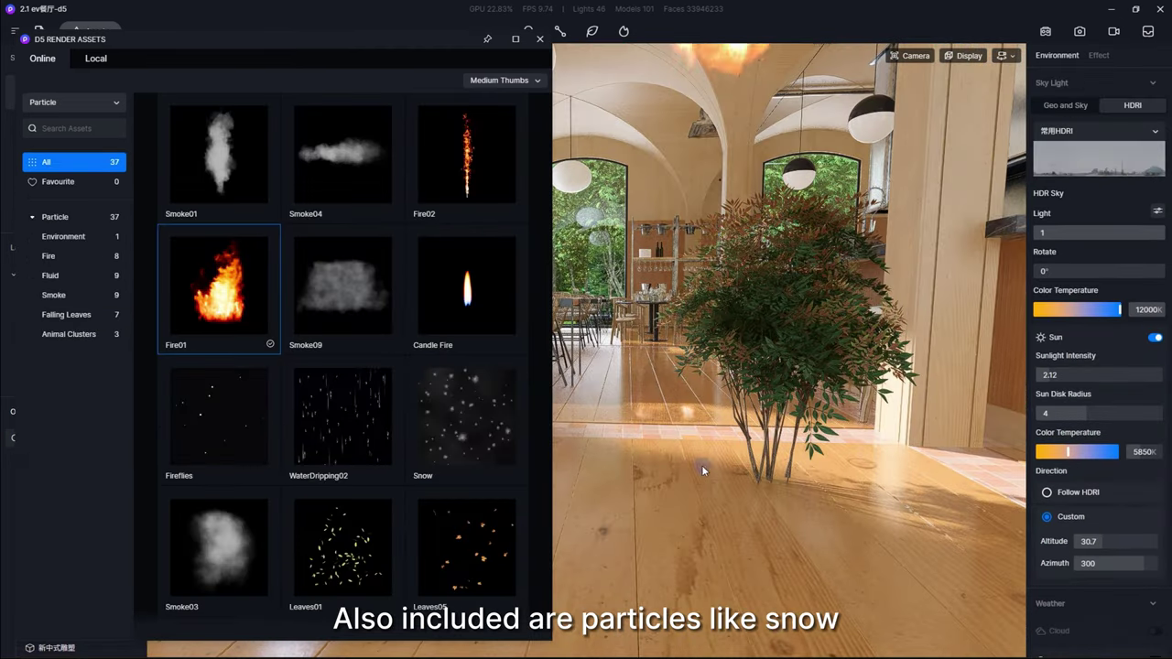
Place two Fire02 particle effects and a Smoke04 effect at the base of the nandina shrub.
click(467, 156)
click(772, 488)
click(787, 491)
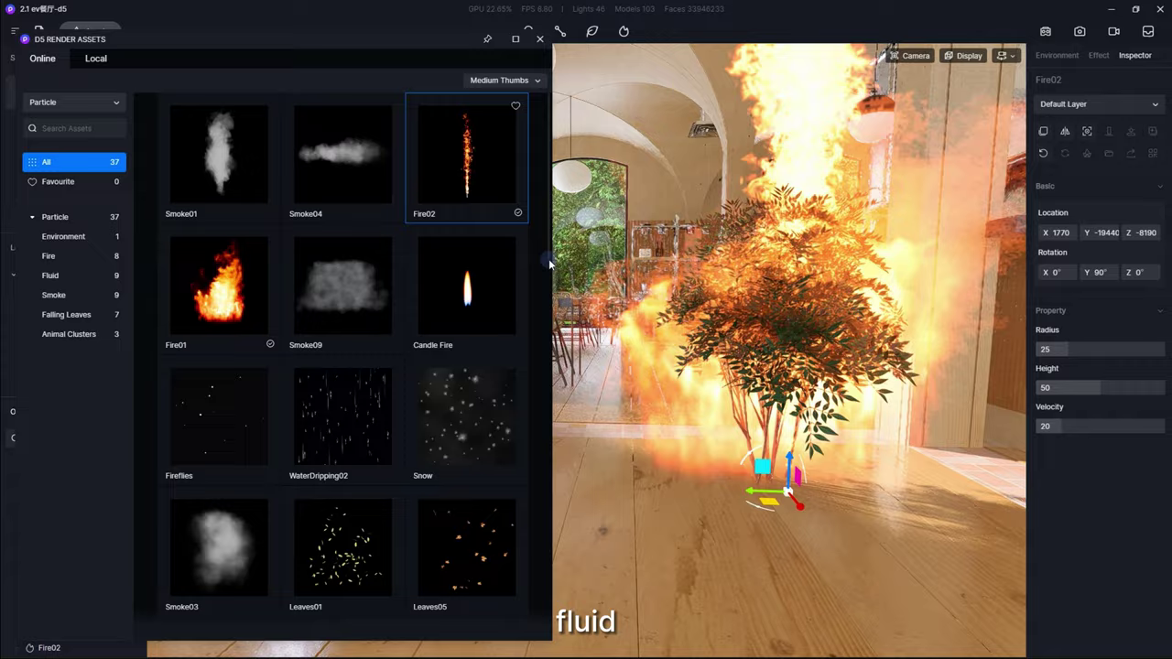
click(743, 497)
right_drag(735, 426, 745, 426)
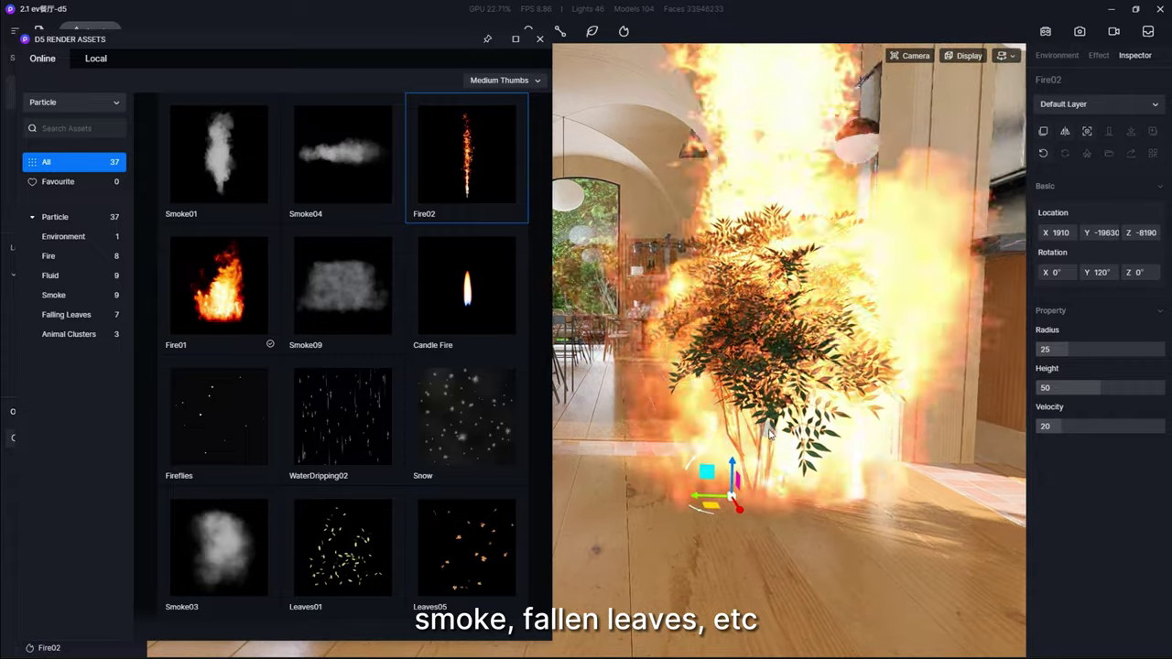
drag(342, 155, 748, 543)
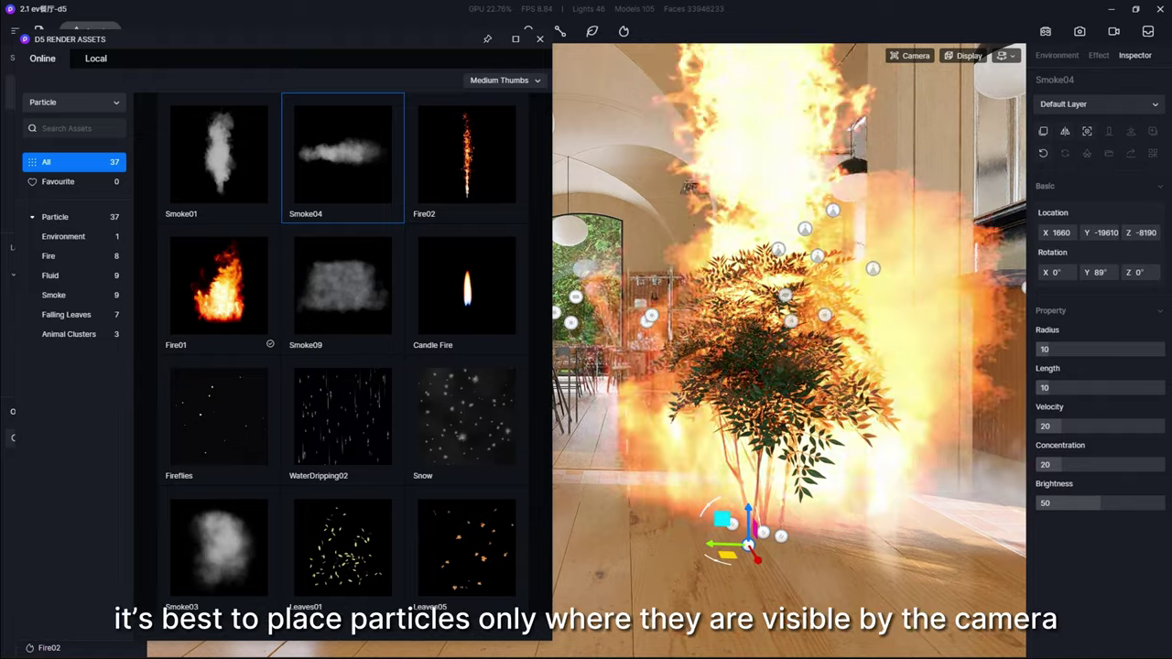
scroll(662, 359, down, 3)
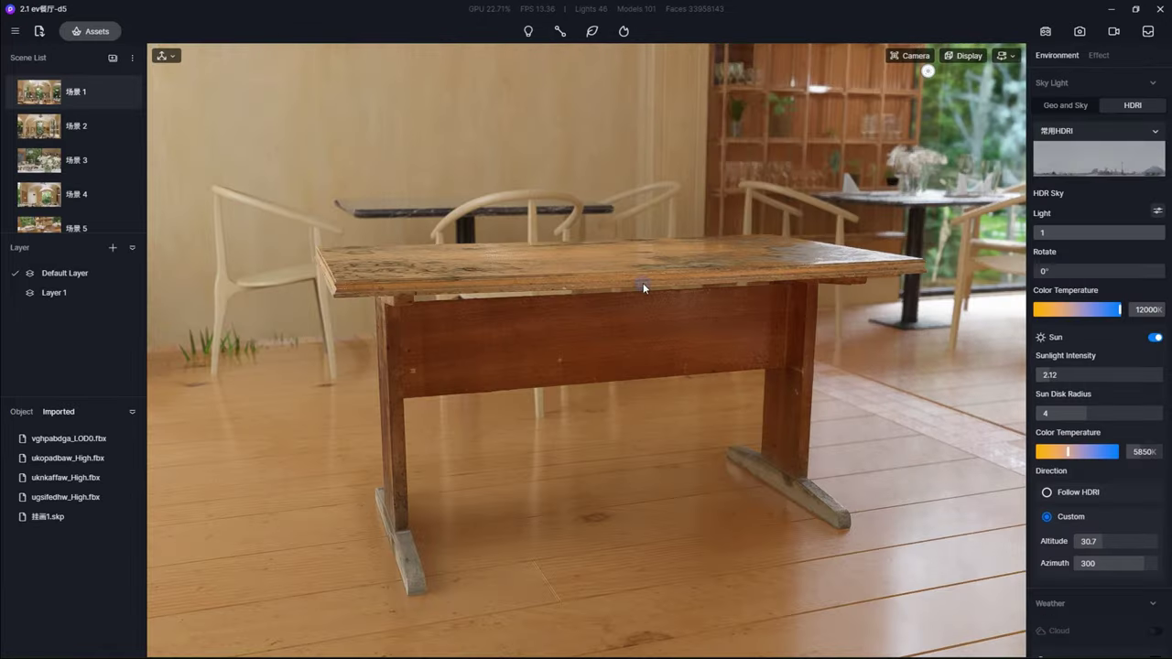
Add the imported wooden table to the local library and open the locally stored models.
click(643, 288)
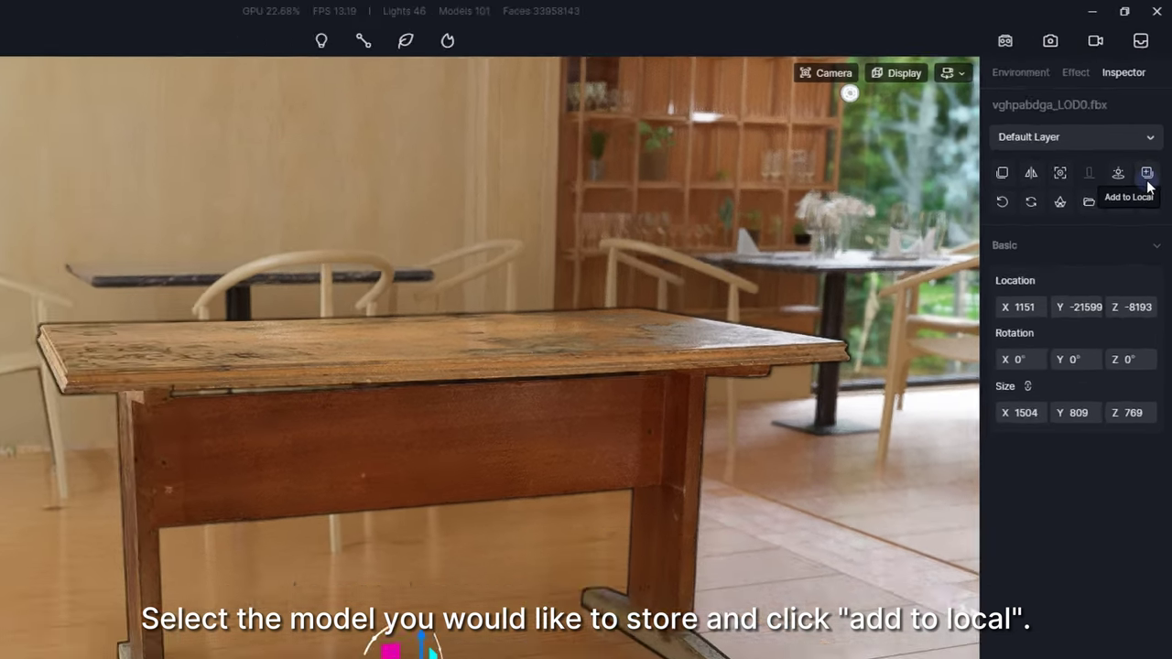
click(1143, 216)
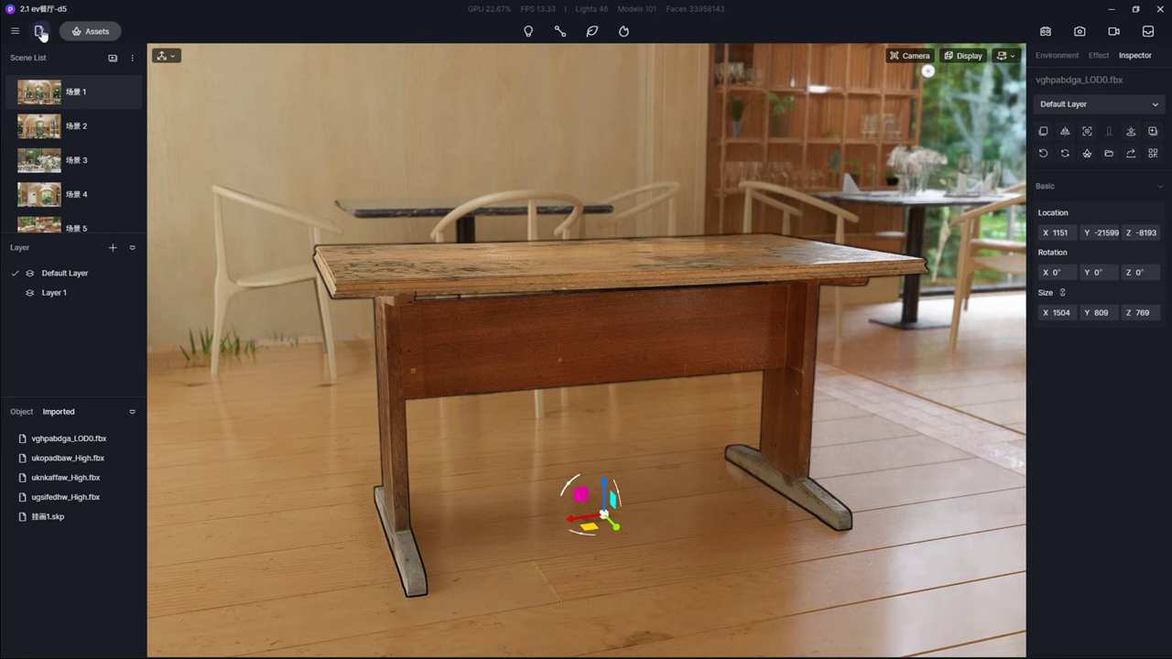
click(87, 31)
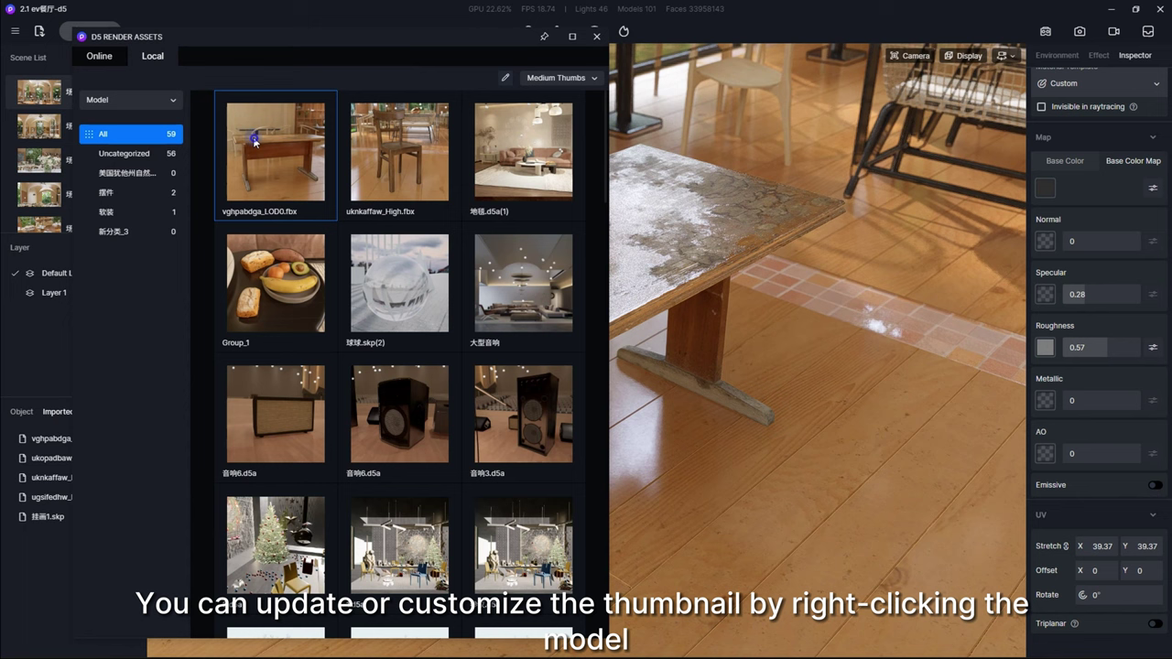
Update the thumbnail of the local model vghpabdga_LOD0.fbx to the current view of the table.
right_click(254, 135)
click(268, 144)
right_click(268, 145)
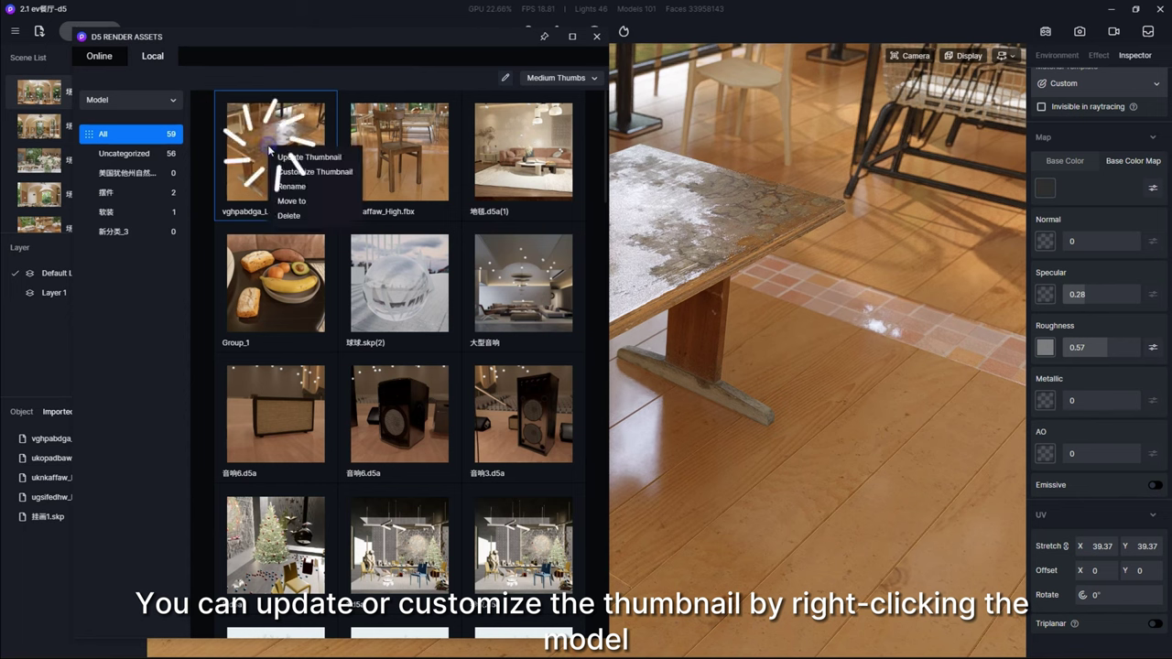
click(288, 170)
key(Escape)
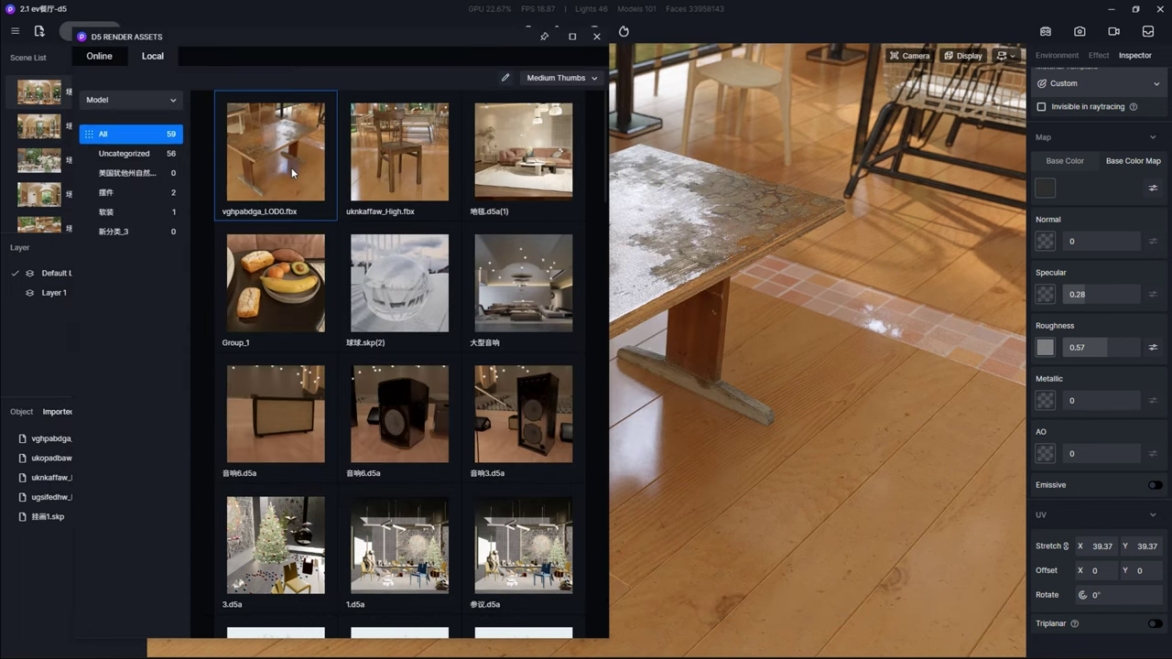
Rename the table model in the local library to "Desk".
right_click(279, 147)
click(312, 190)
text(Desk)
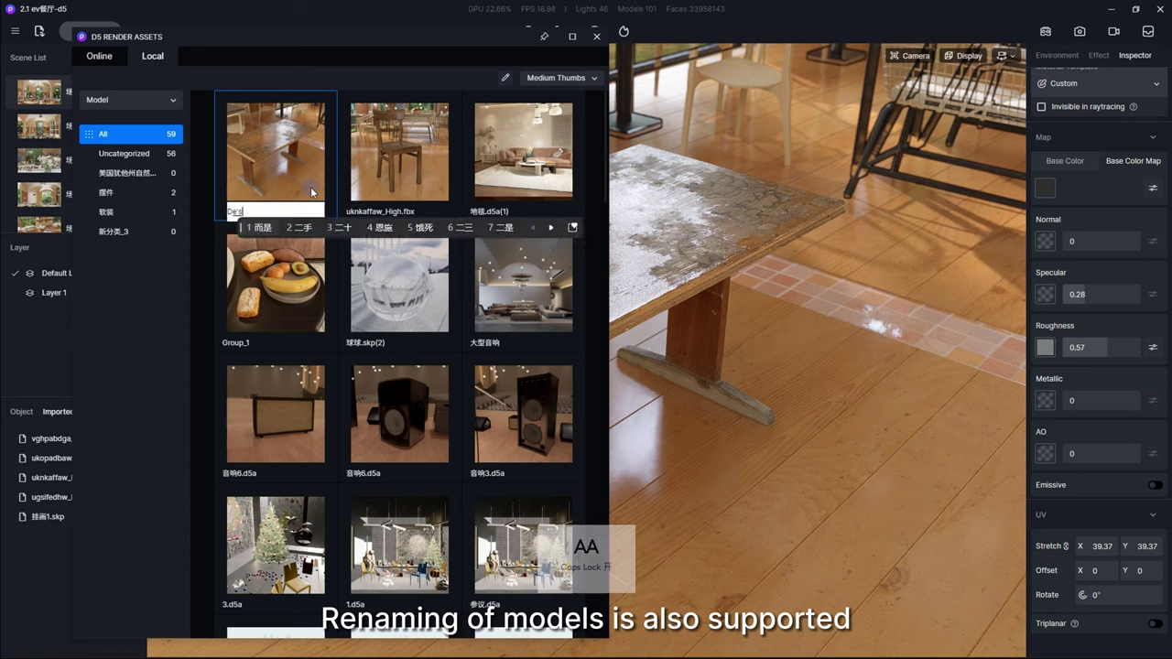
key(Return)
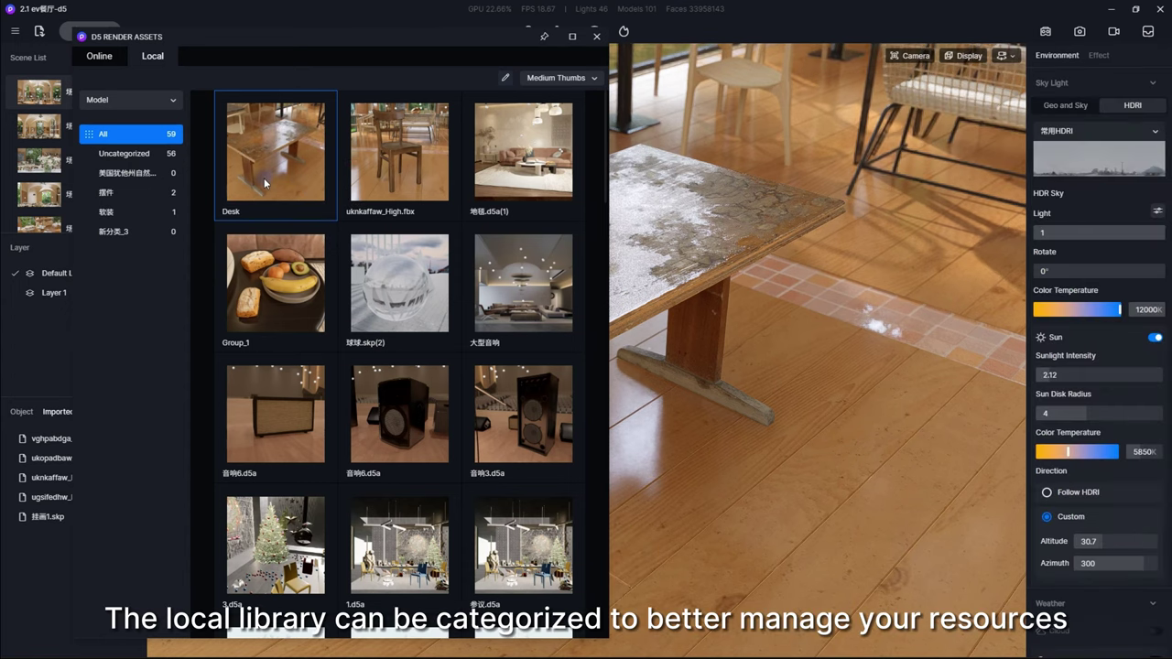
Create a new category in the local model library and name it "Desk".
right_click(266, 179)
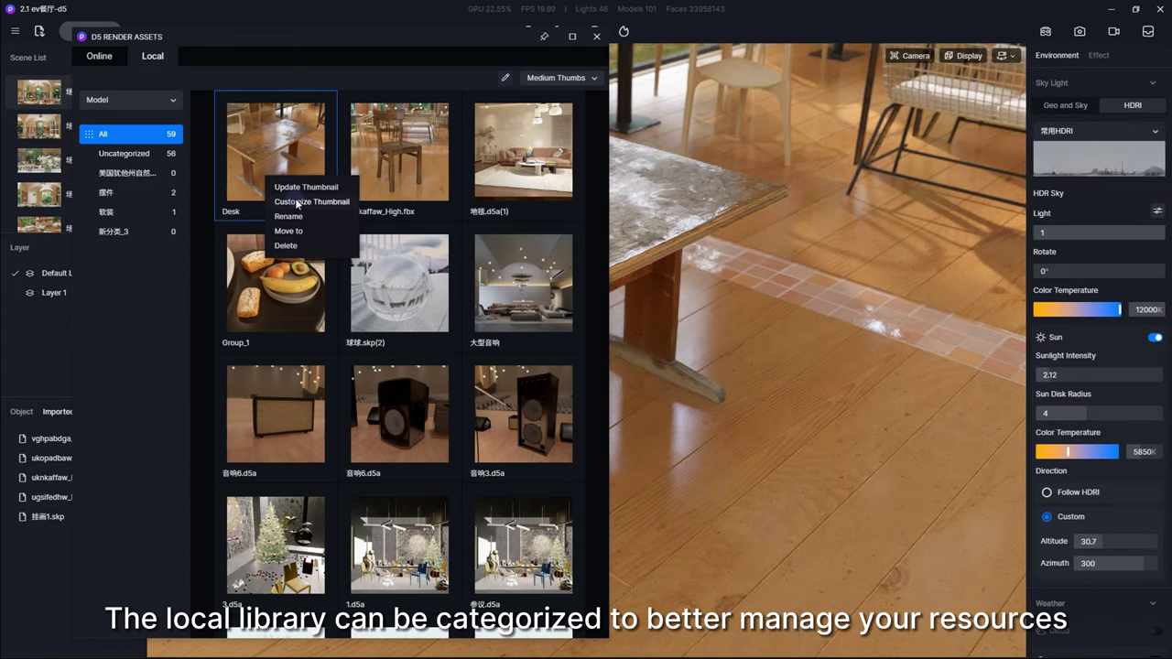
drag(418, 37, 540, 37)
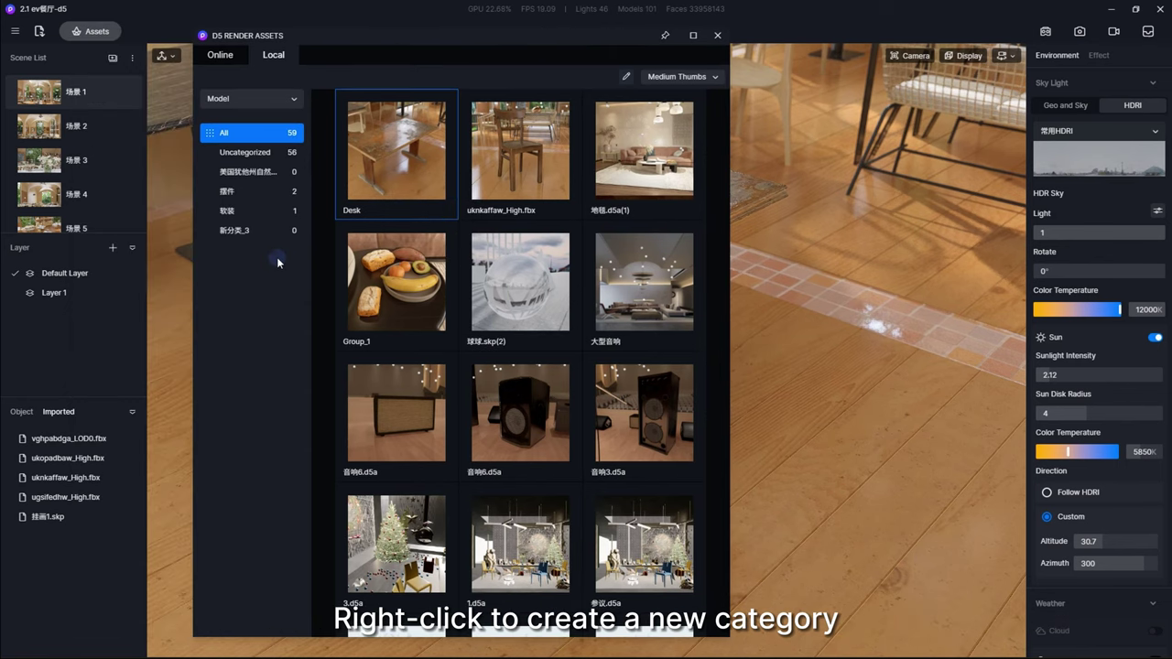
right_click(262, 275)
click(272, 286)
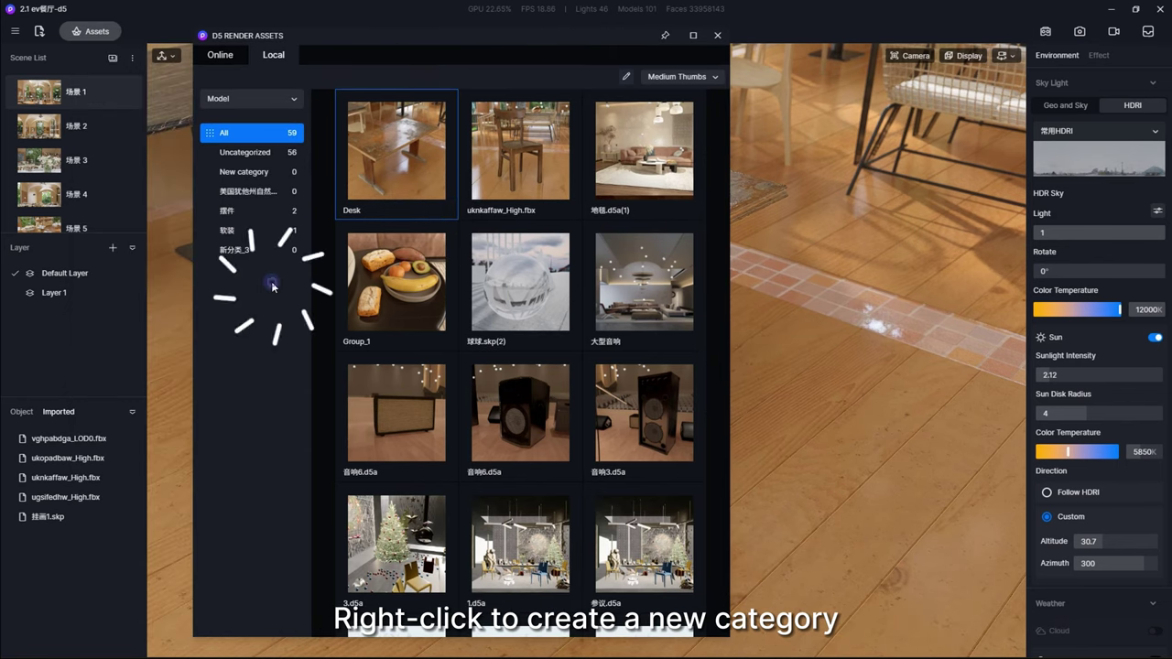
right_click(249, 171)
click(230, 209)
key(Caps_Lock)
text(Desk)
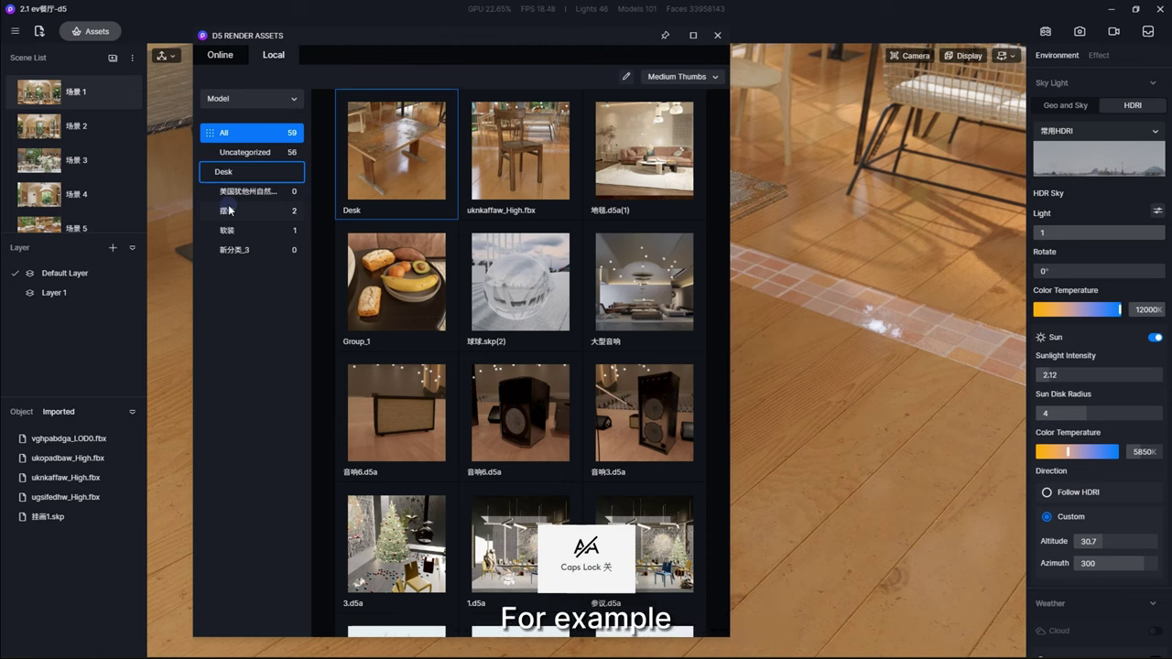
key(Return)
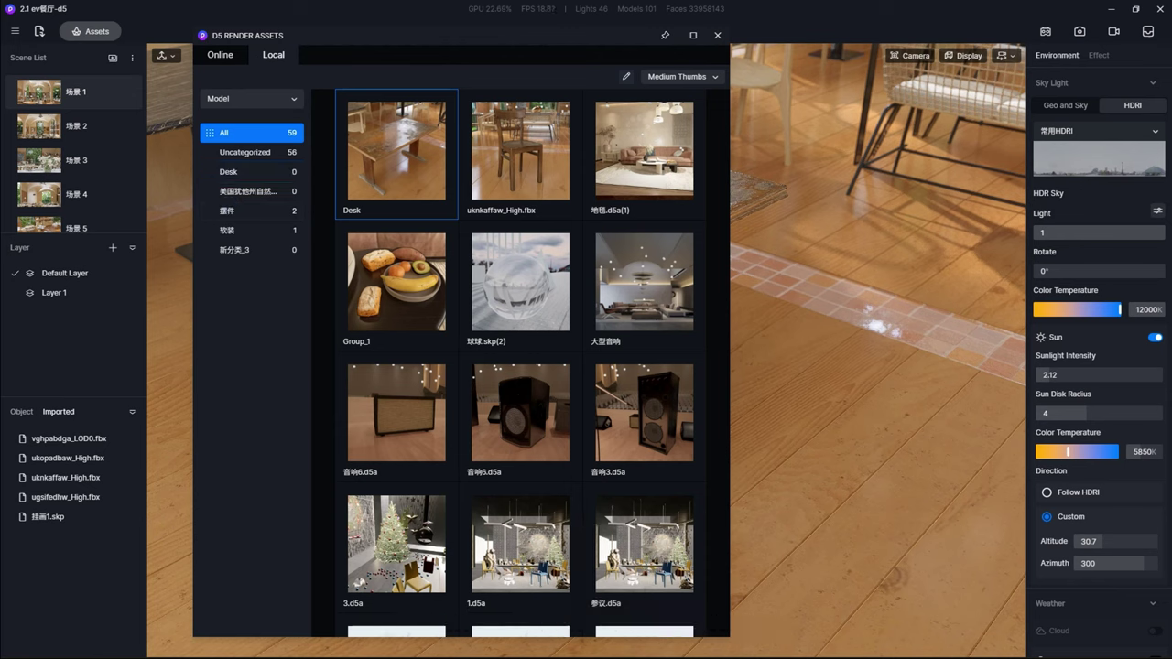
Move the Desk model from the uncategorized local models into the "Desk" category.
click(243, 157)
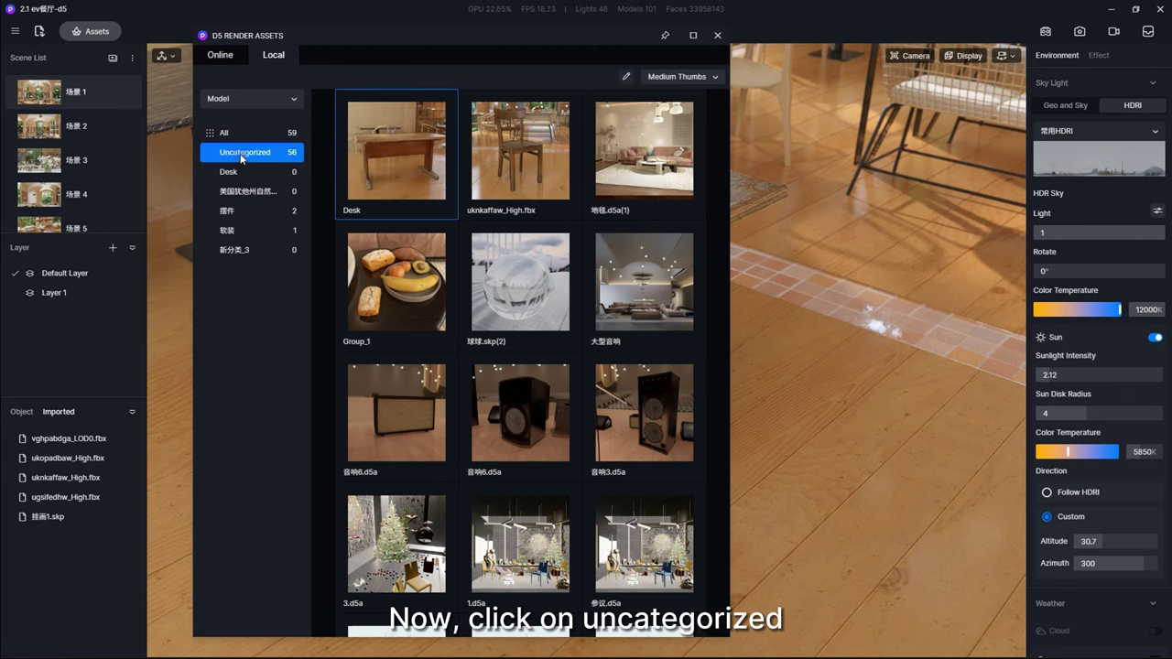
right_click(403, 135)
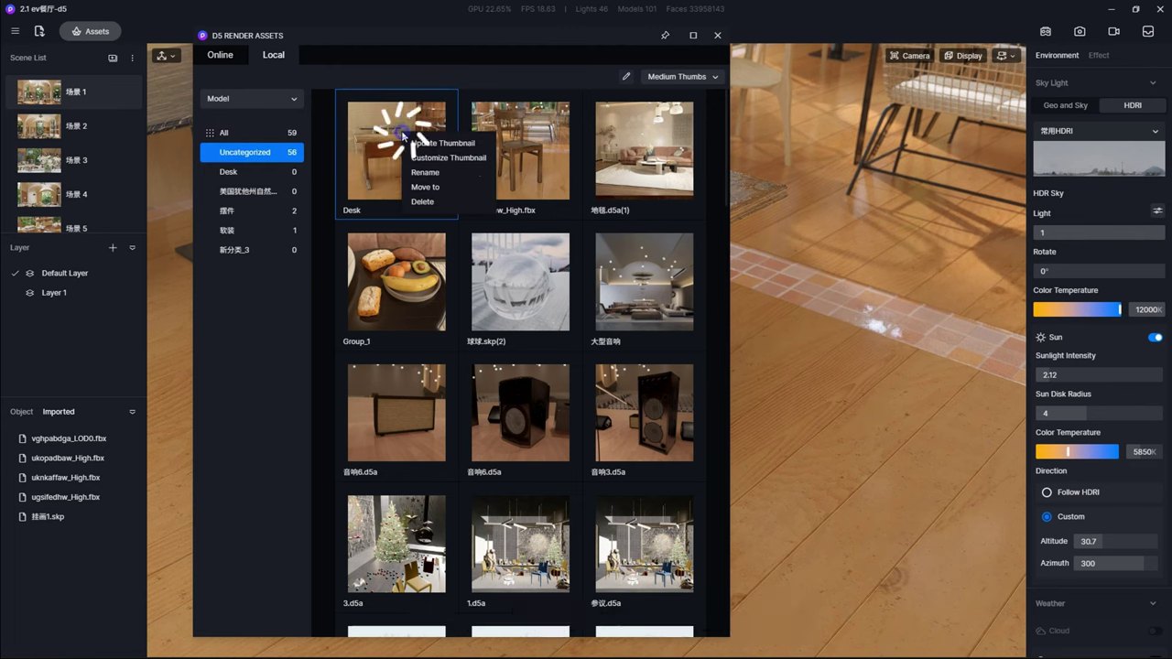
click(419, 188)
click(476, 130)
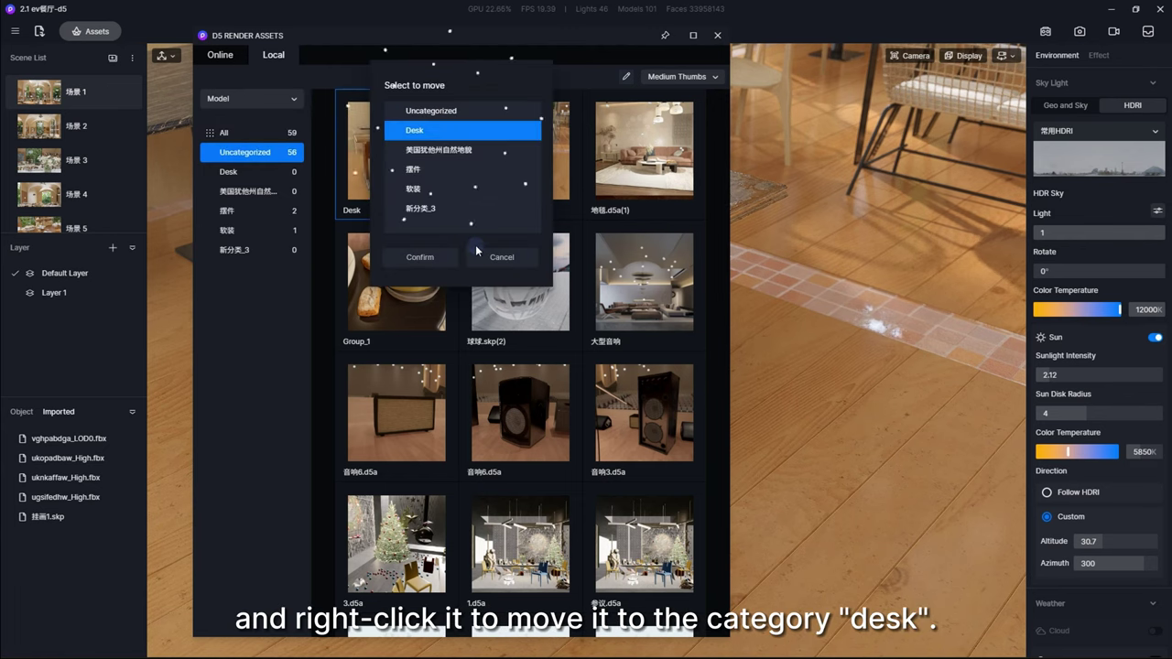
click(420, 258)
Try to move several local models to another category at once using multiple selection across all models.
click(240, 133)
click(627, 77)
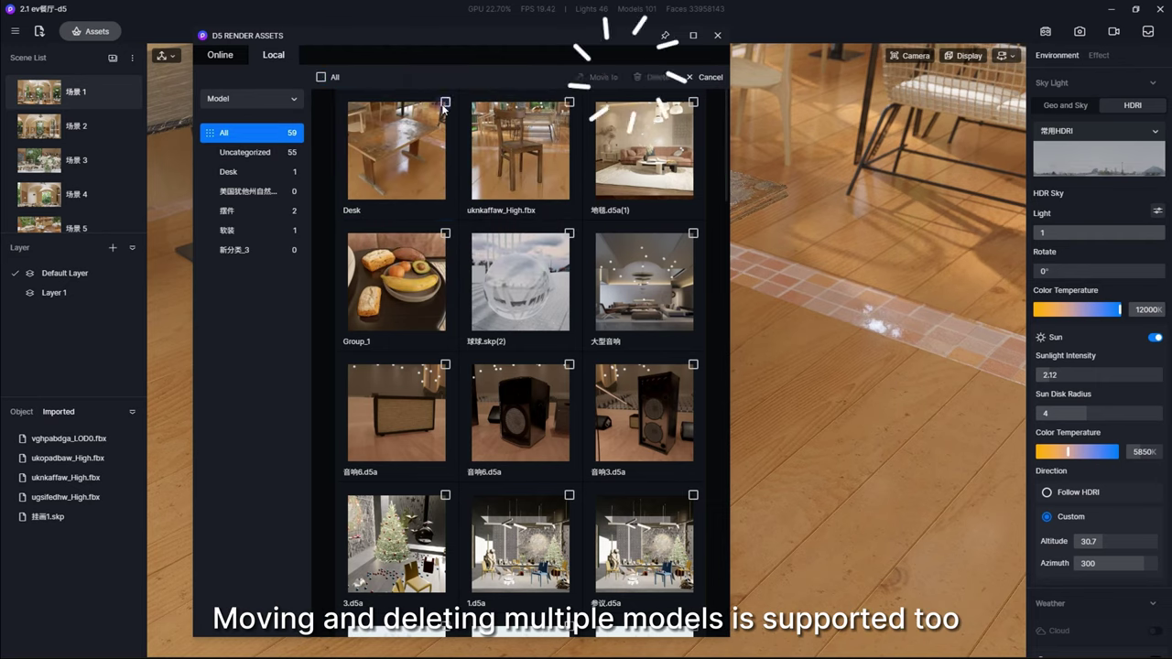
click(445, 102)
click(569, 102)
click(567, 233)
click(446, 232)
right_click(497, 259)
click(525, 314)
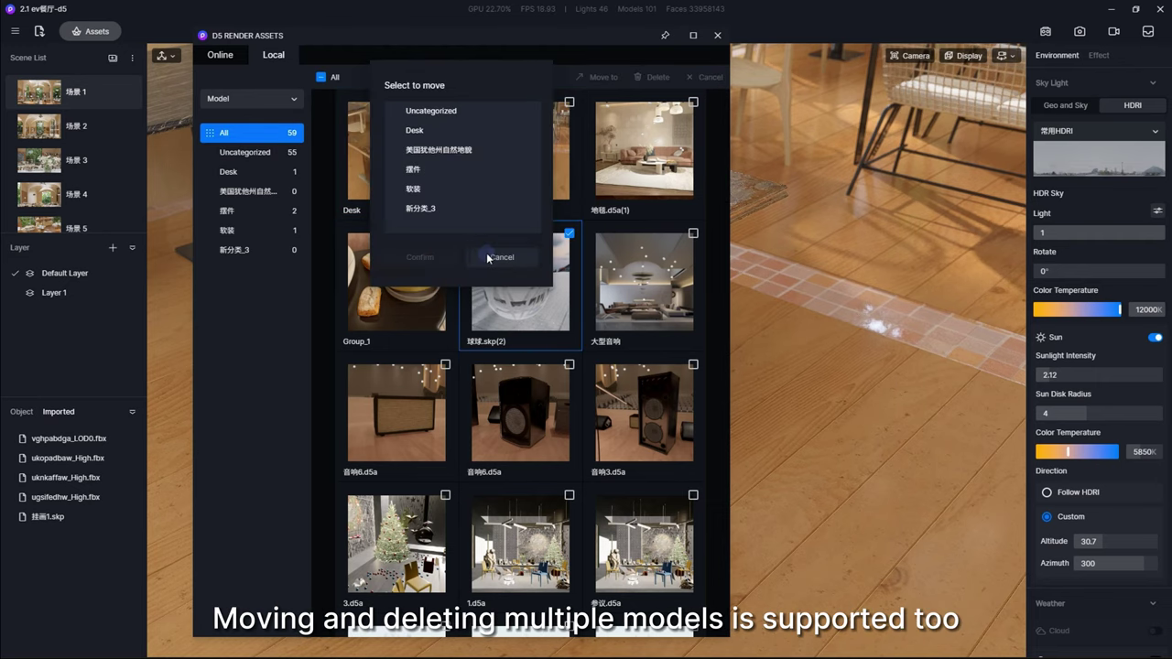
click(499, 257)
click(653, 76)
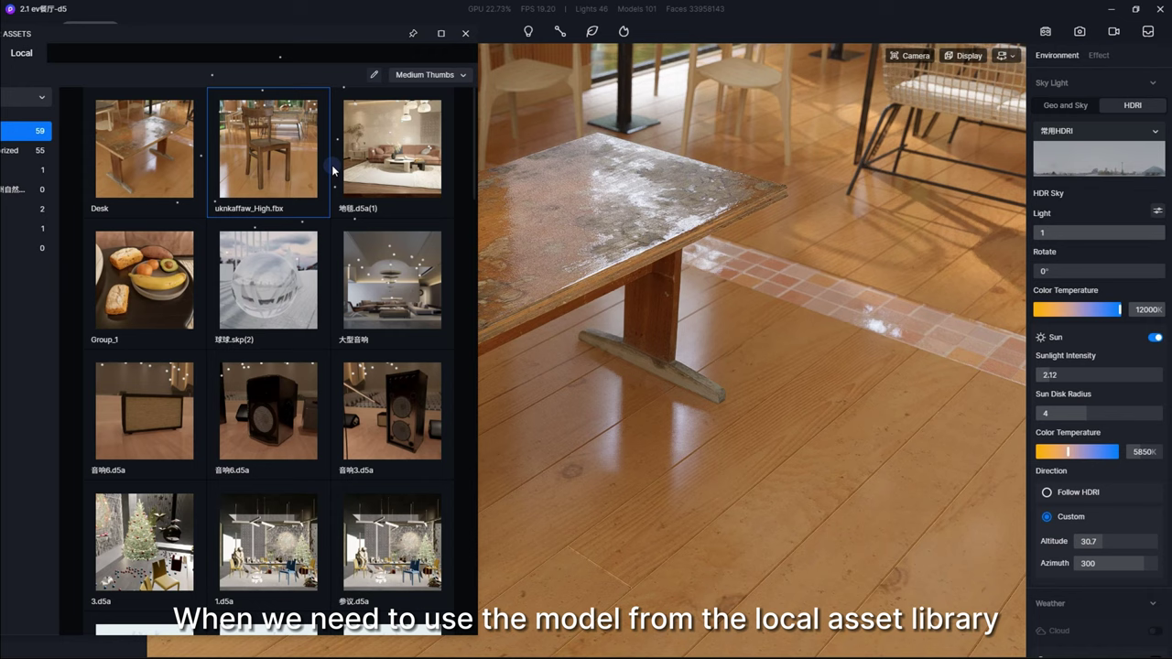
Place the local chair model uknkaffaw_High.fbx on the floor beside the table and rotate it to 225° about Z.
click(636, 562)
click(466, 33)
drag(639, 586, 743, 489)
drag(643, 562, 667, 516)
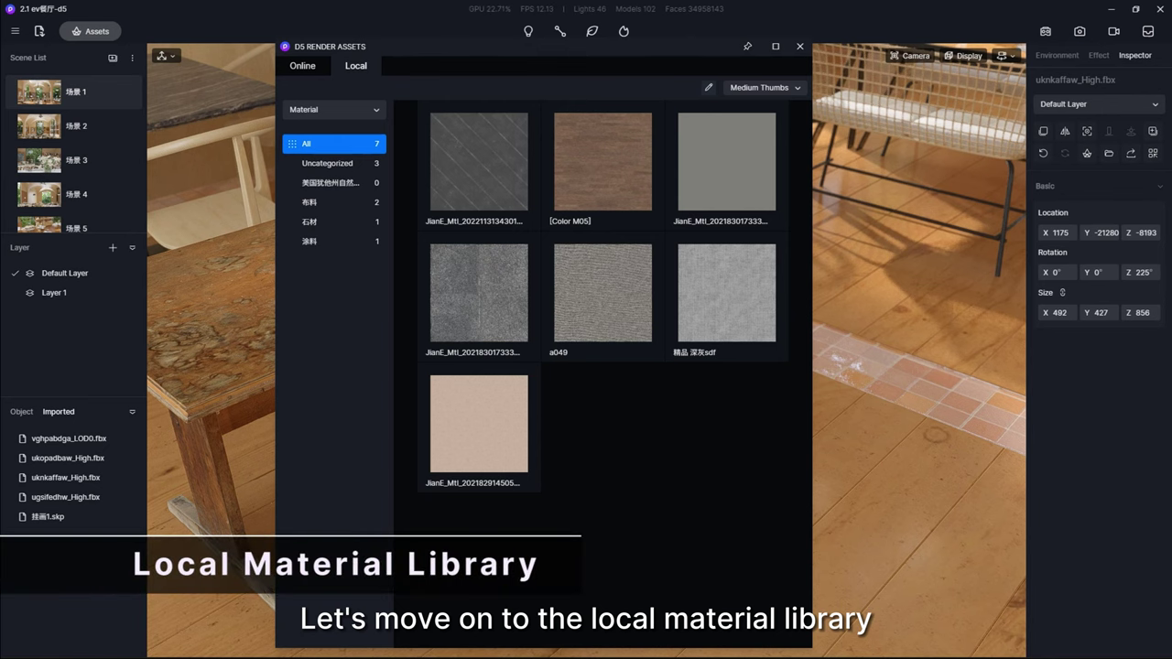
Pick the wooden floor's material AI57_008_plywood_color2 from the scene and add it to the local material library.
drag(664, 50, 470, 45)
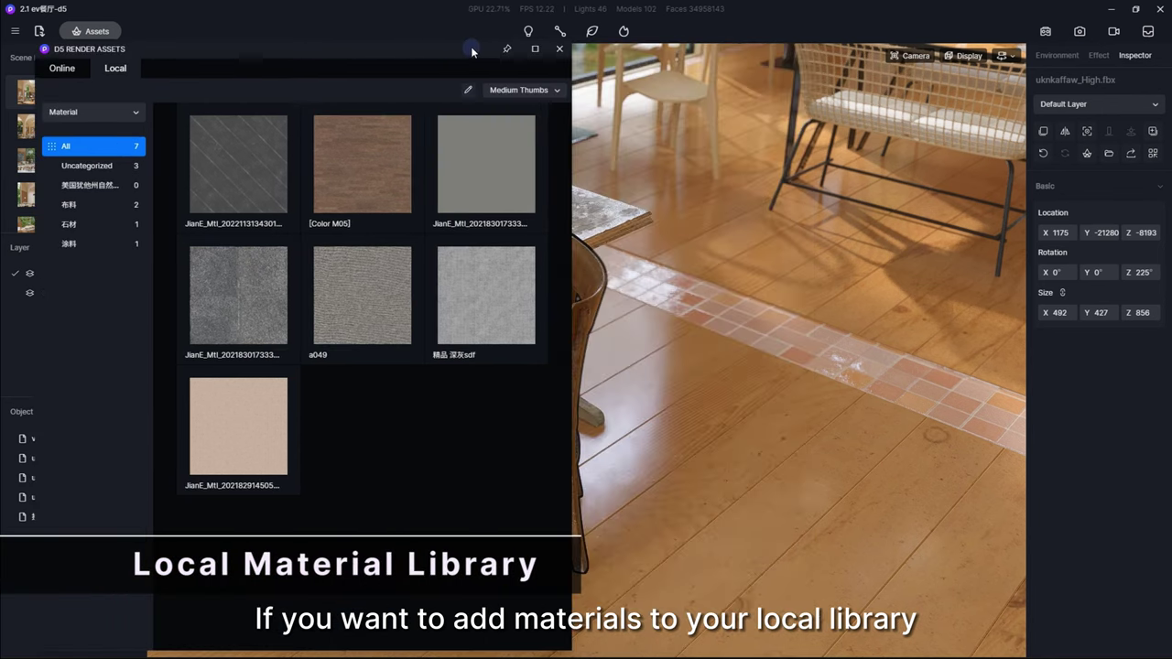
click(559, 50)
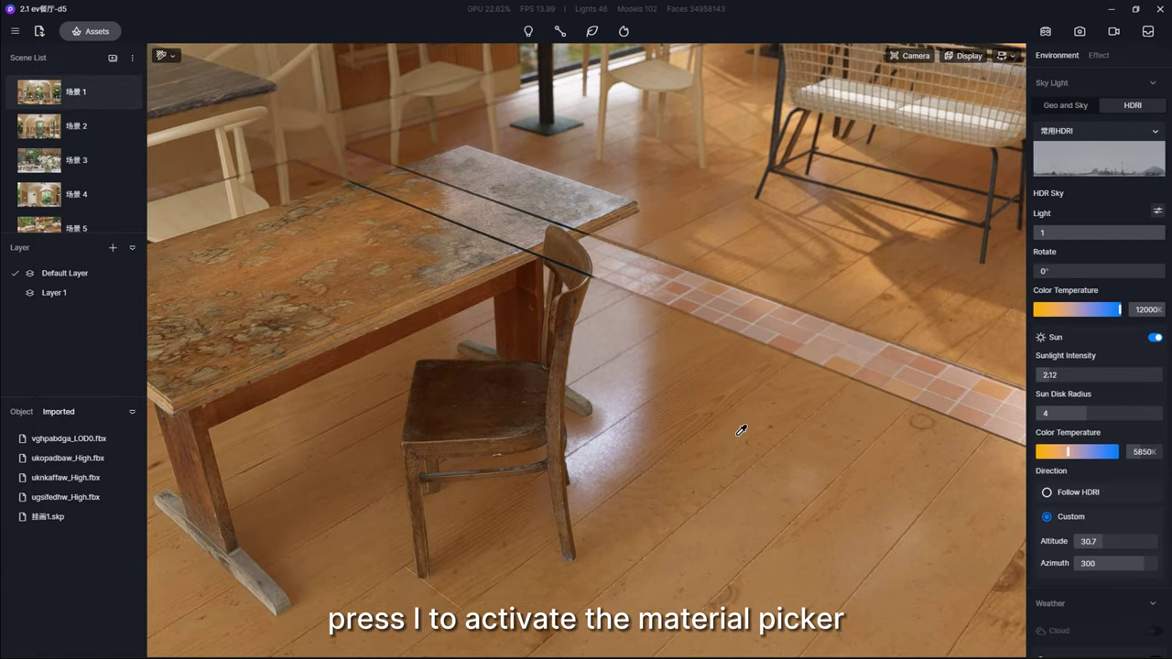
click(737, 436)
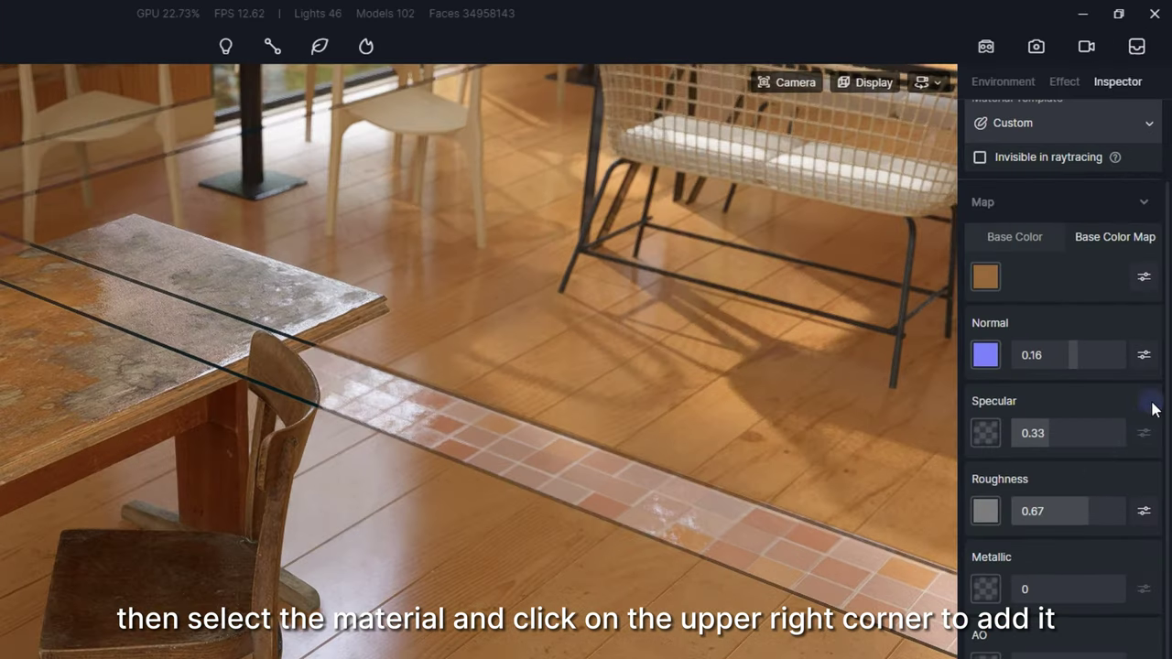
scroll(1147, 256, up, 2)
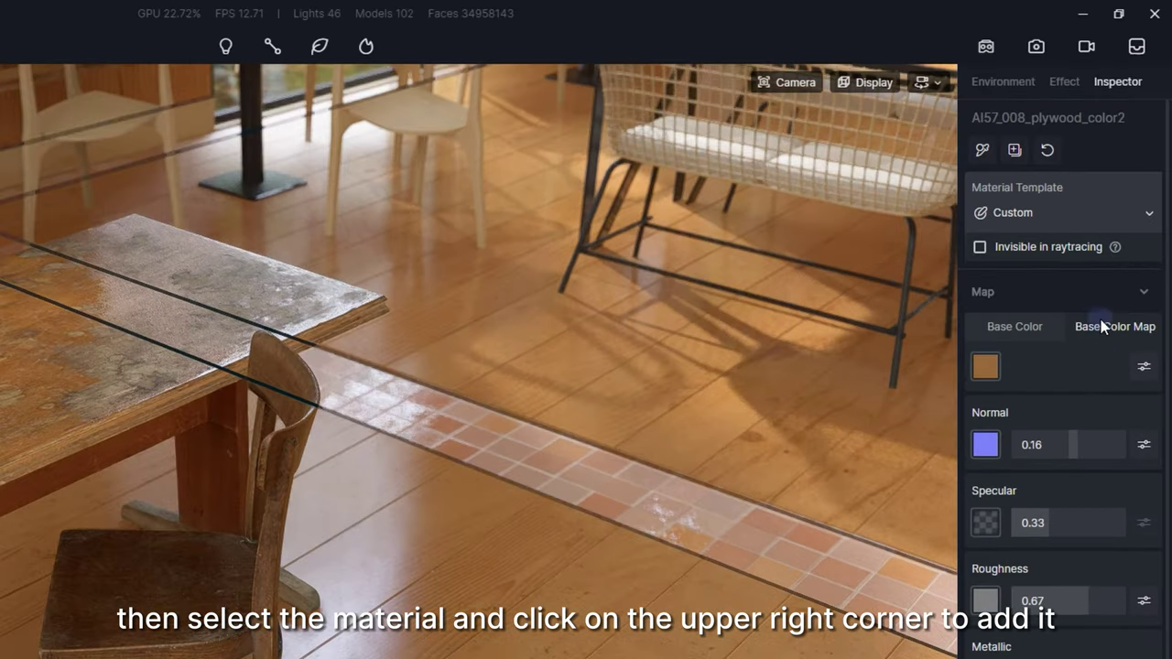
click(1014, 149)
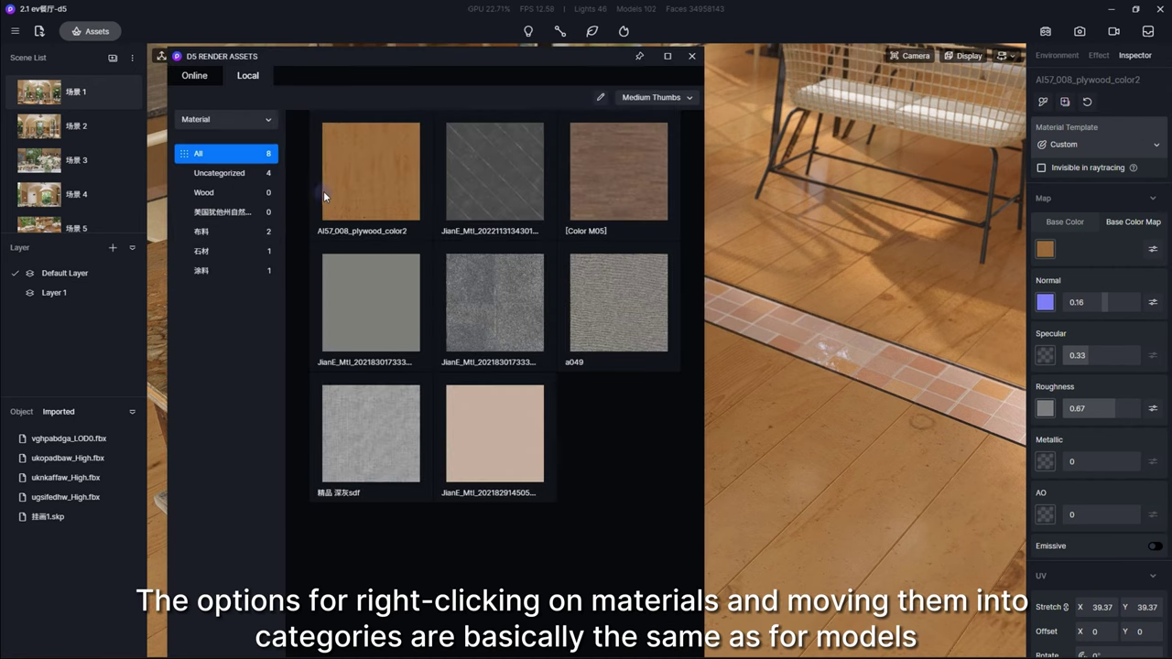
Move the AI57_008_plywood_color2 material into the "Wood" category of the local material library.
right_click(365, 163)
click(391, 202)
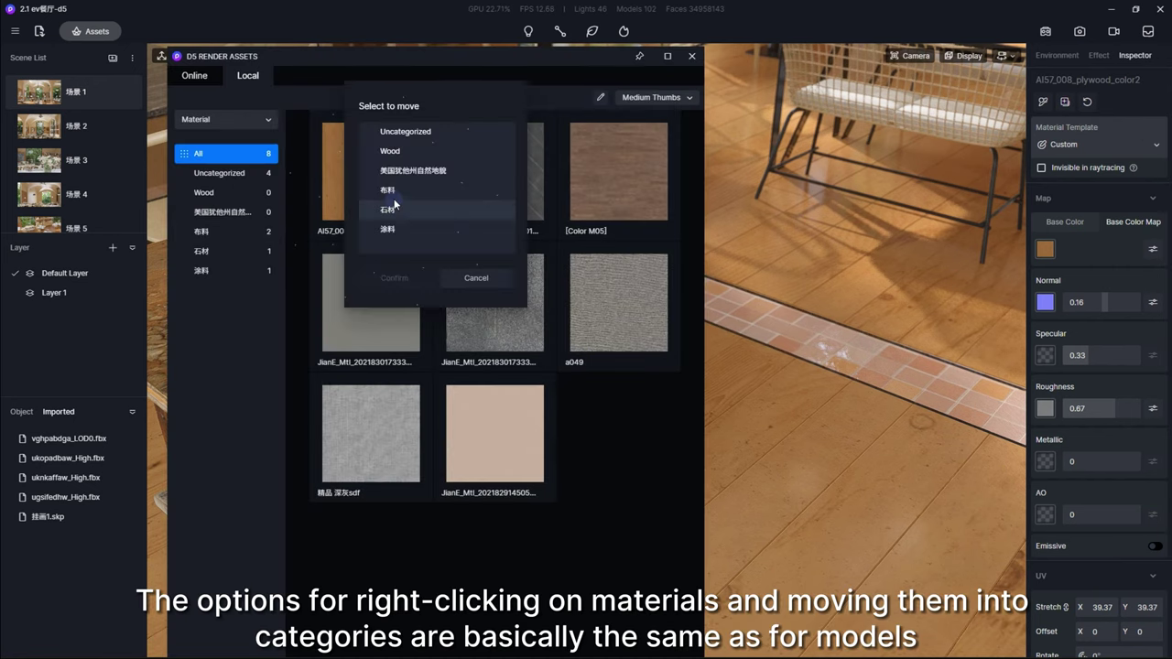
click(393, 149)
click(408, 277)
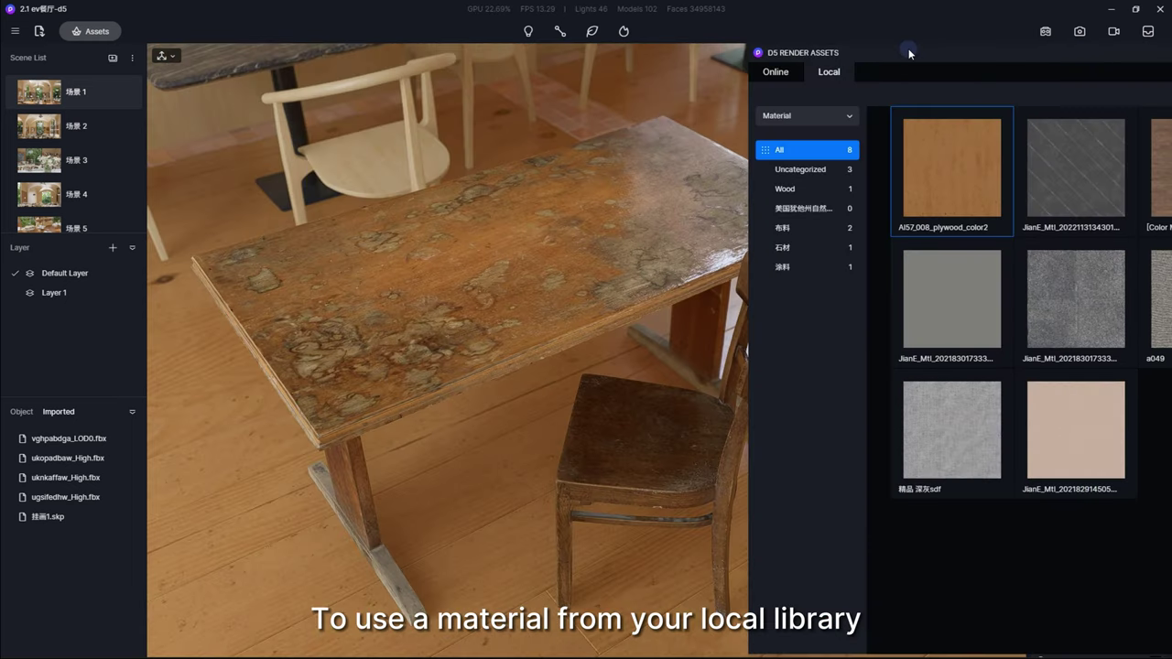
Apply the local AI57_008_plywood_color2 material to the weathered wooden table.
click(933, 188)
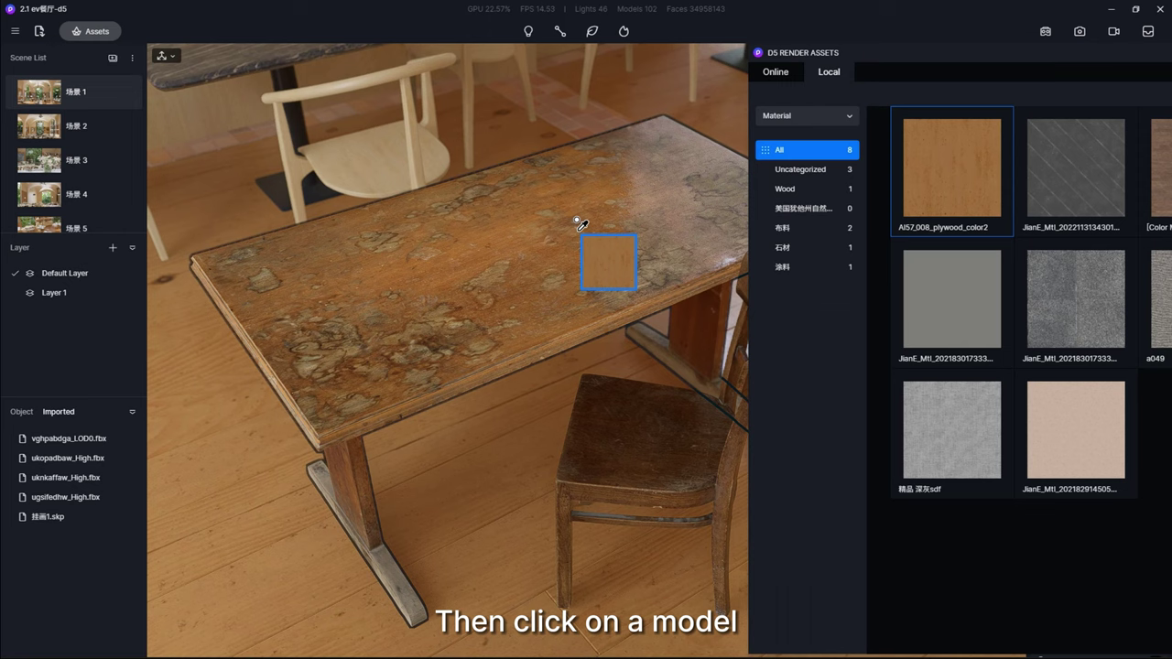
click(578, 222)
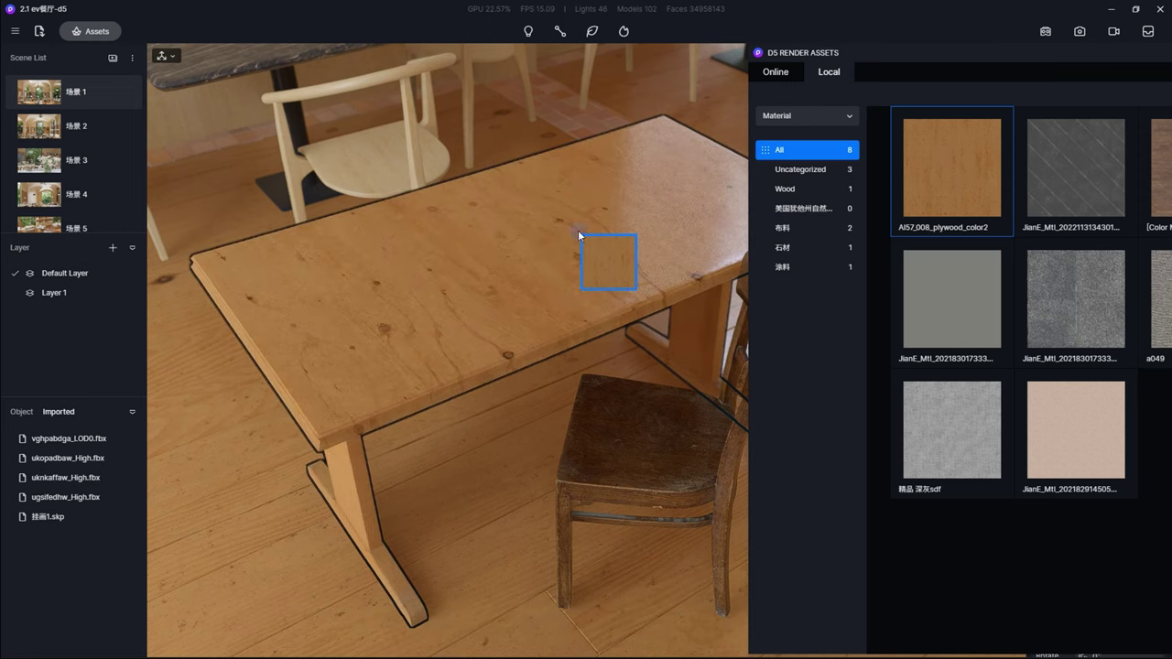
drag(998, 61, 798, 86)
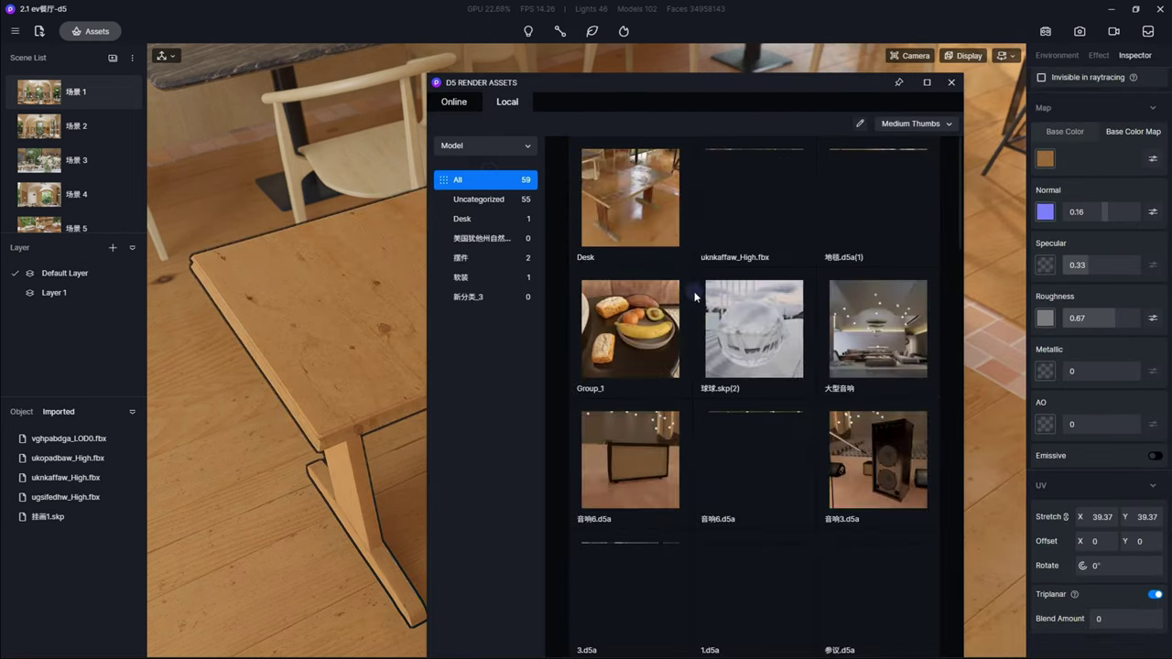
Look through all the models stored in the local library.
scroll(694, 291, down, 5)
scroll(718, 346, up, 2)
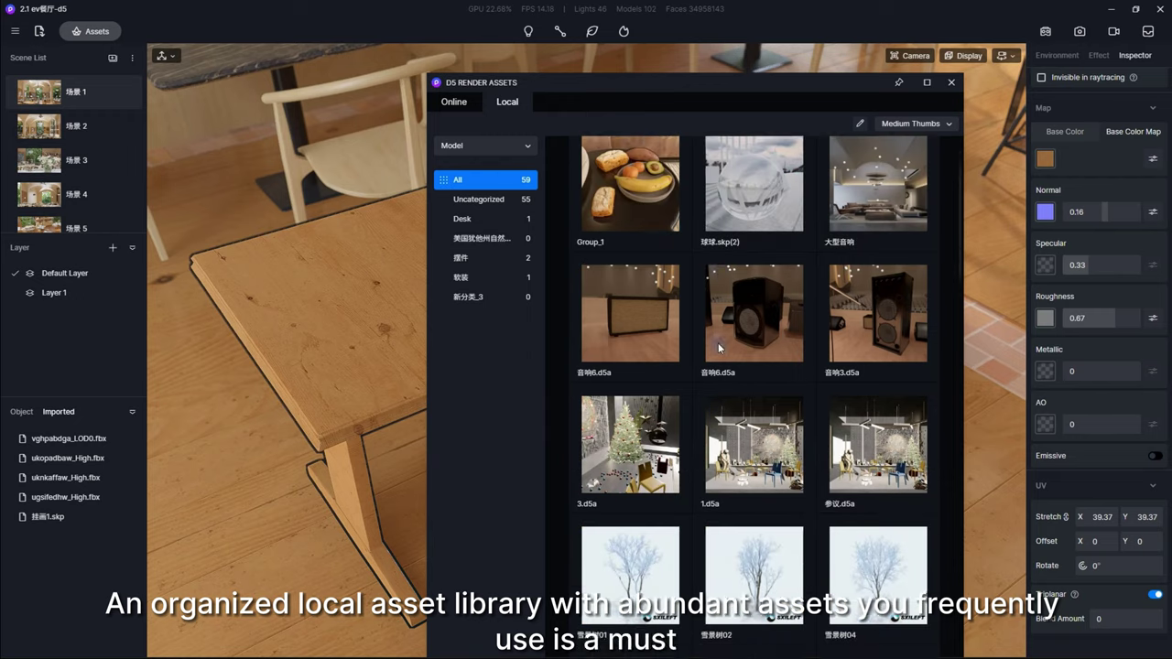
scroll(717, 352, down, 5)
scroll(716, 356, down, 10)
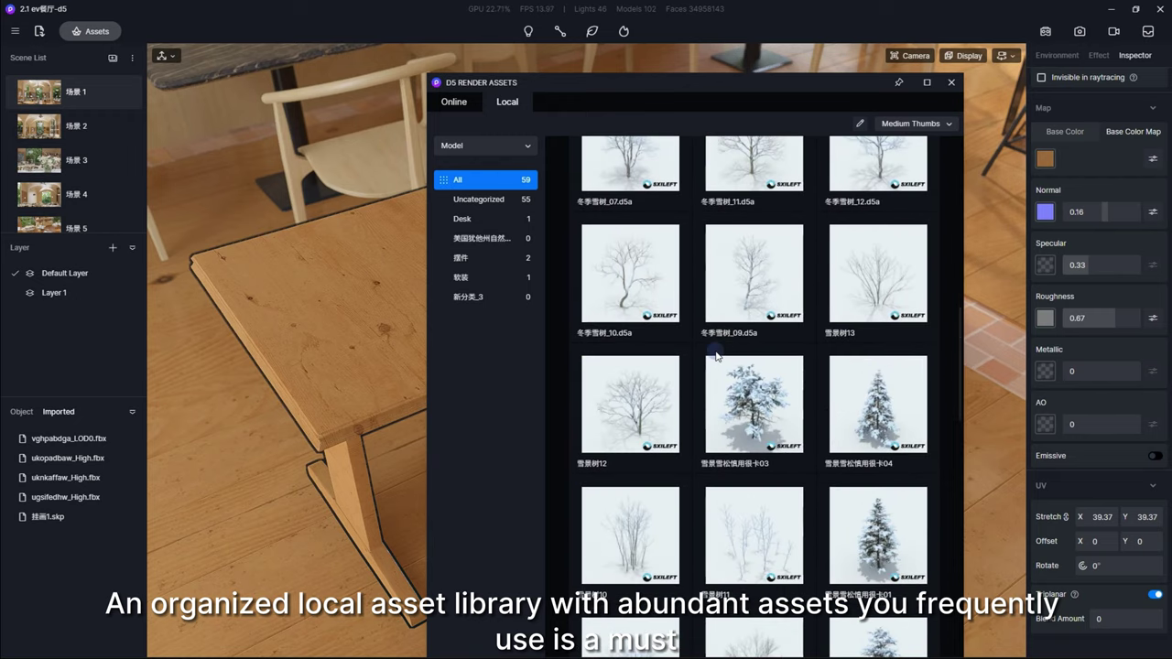
scroll(716, 356, down, 10)
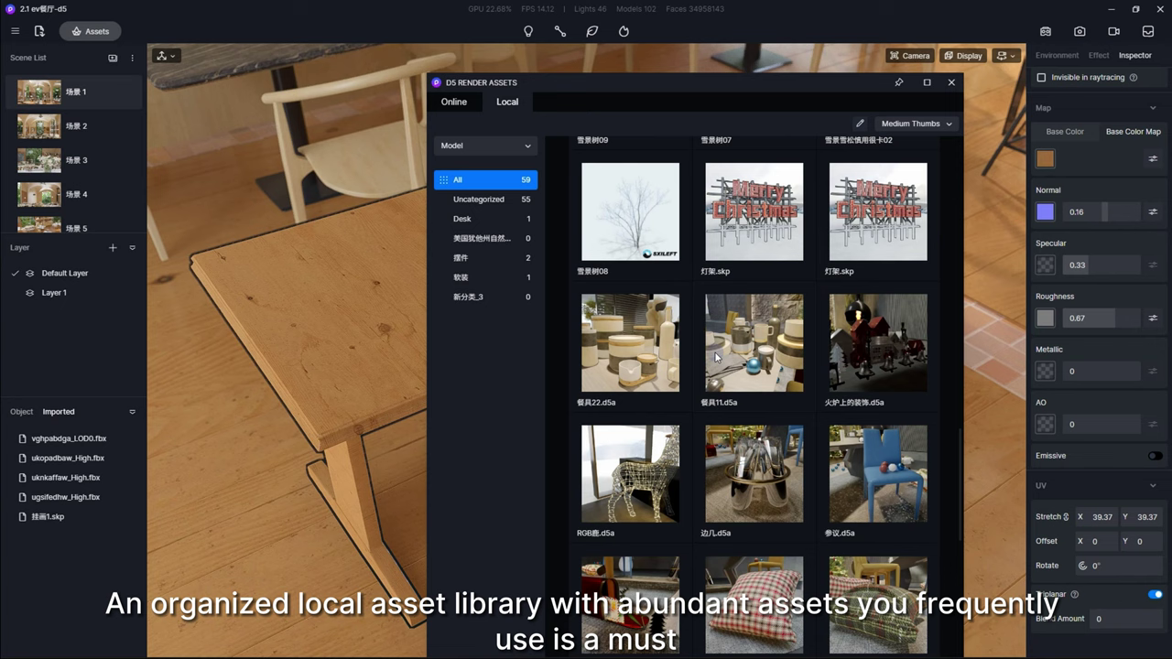
scroll(712, 356, down, 3)
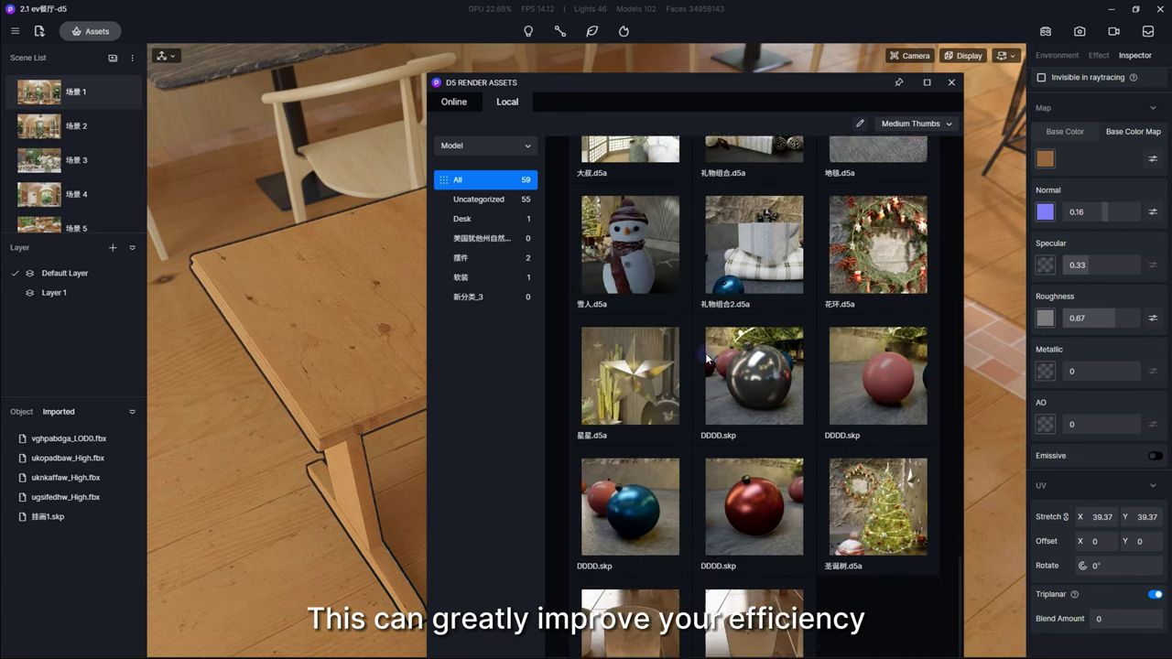
scroll(705, 353, up, 1)
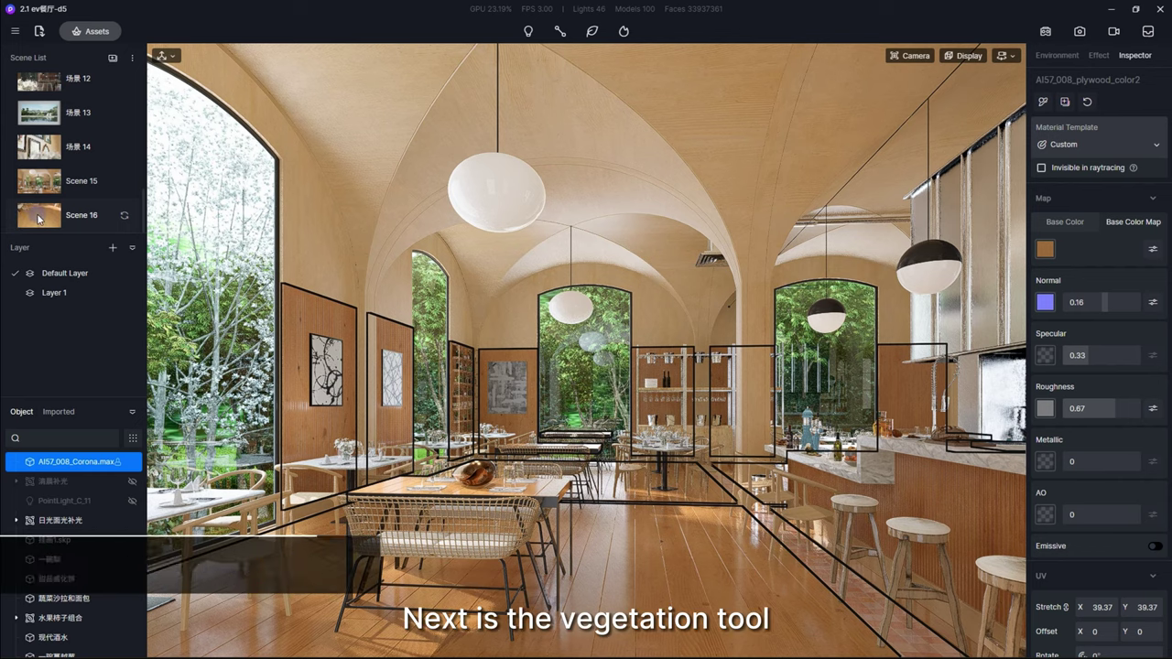
Switch to Scene 16 and start the vegetation Brush tool with the online Nature models.
click(38, 219)
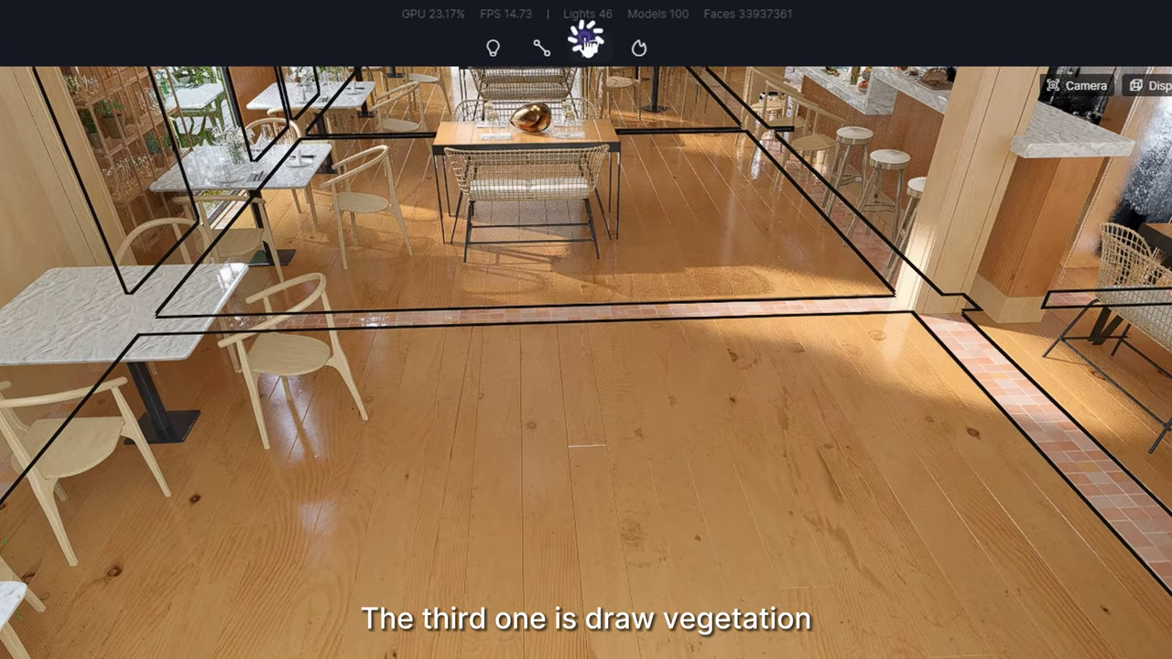
click(587, 46)
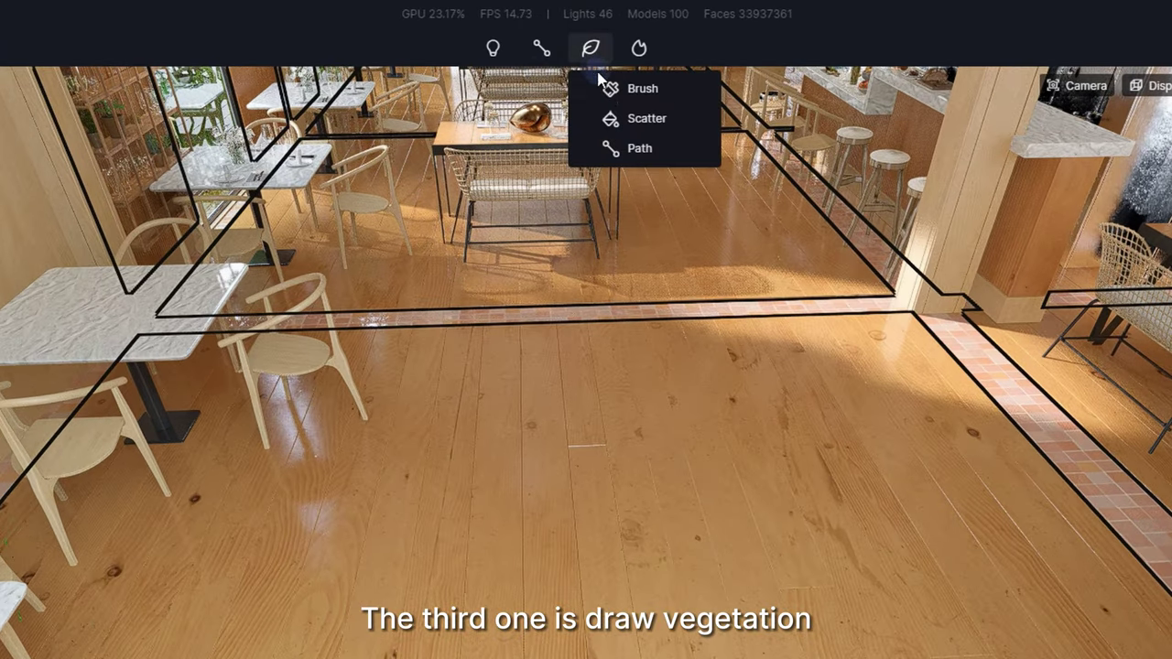
click(619, 87)
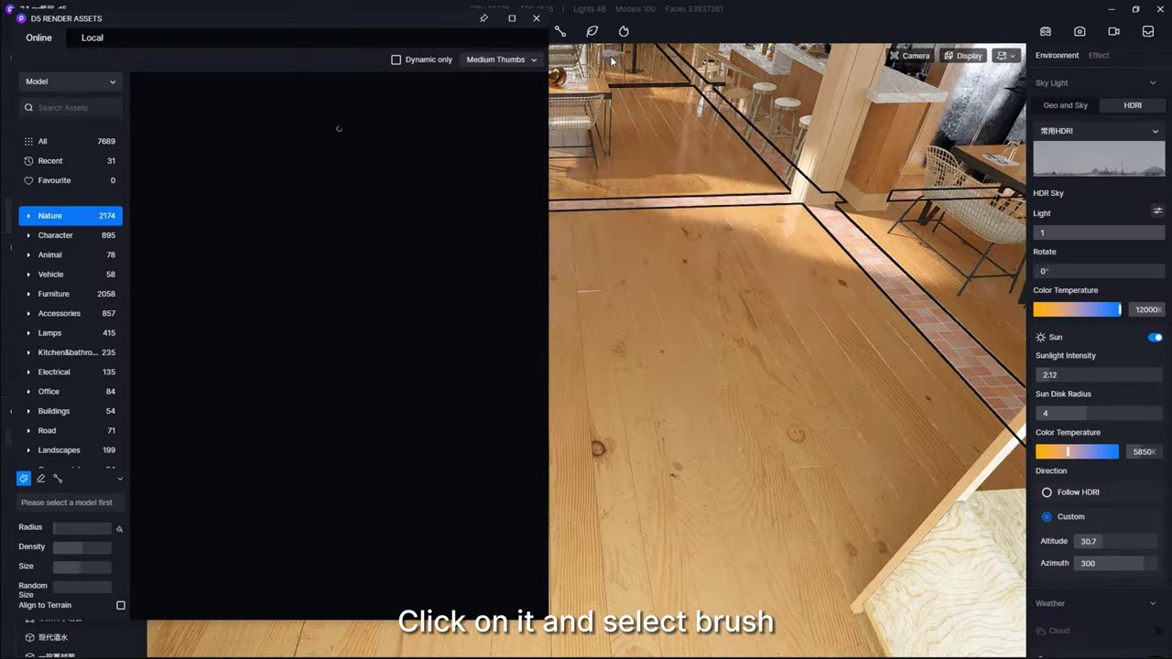
click(468, 207)
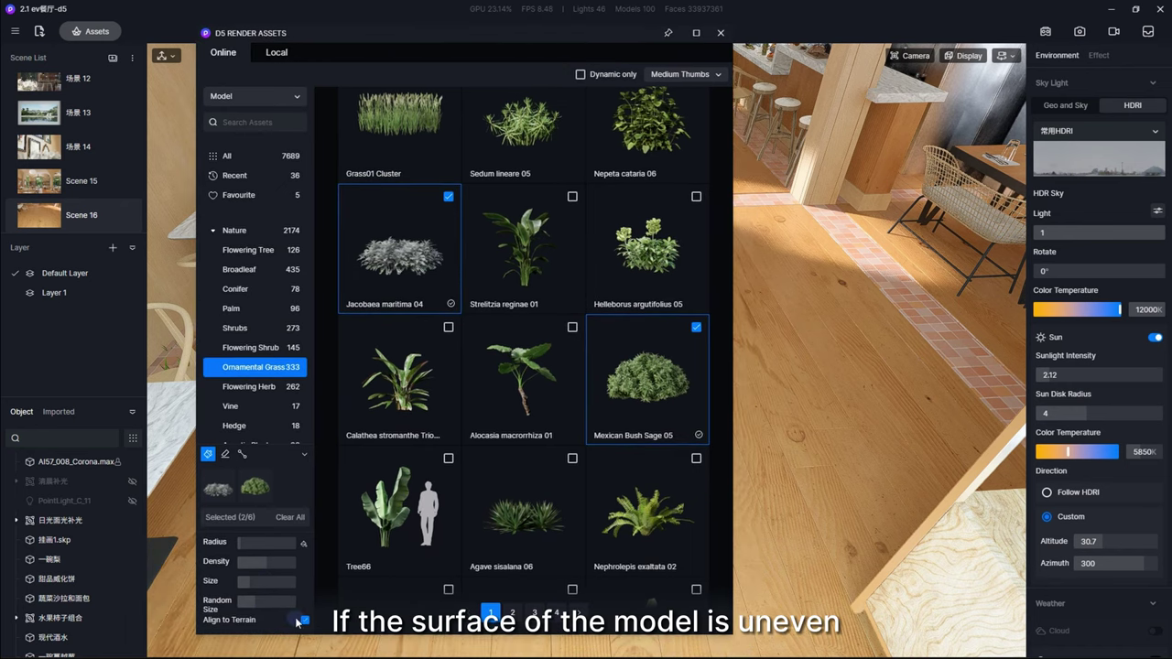
Paint Jacobaea maritima 04 and Mexican Bush Sage 05 across the wooden floor with Align to Terrain turned on.
click(305, 620)
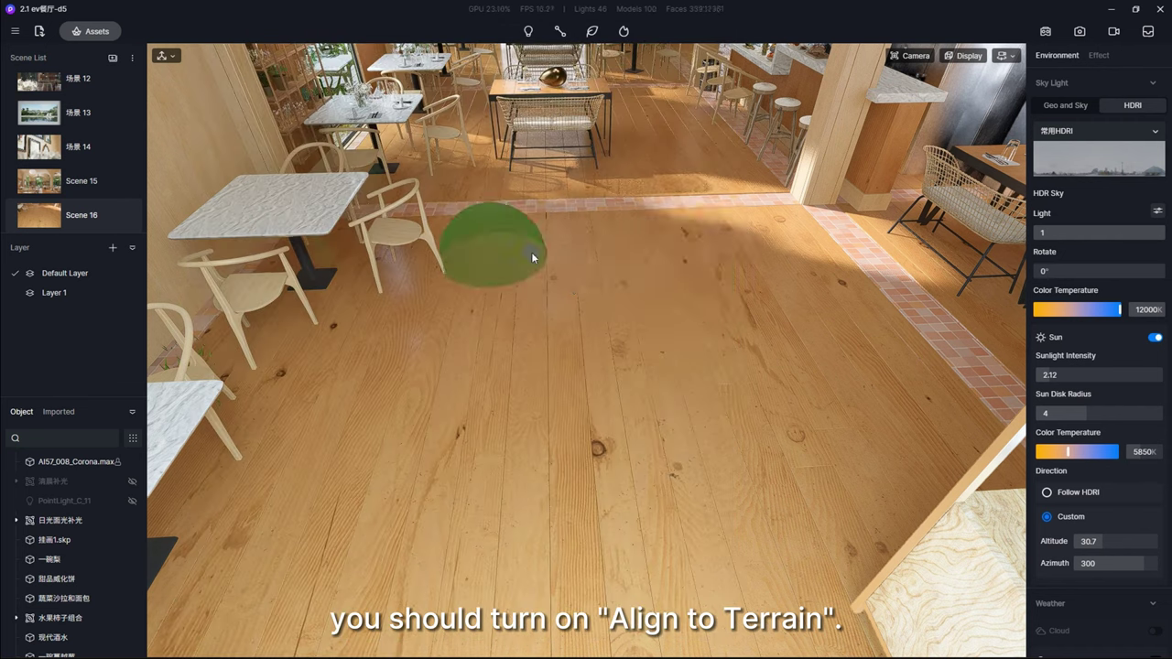
mouse_move(531, 252)
mouse_down()
mouse_move(551, 287)
mouse_move(529, 384)
mouse_move(686, 471)
mouse_move(557, 464)
mouse_move(575, 335)
mouse_move(275, 458)
mouse_move(493, 466)
mouse_up()
click(335, 528)
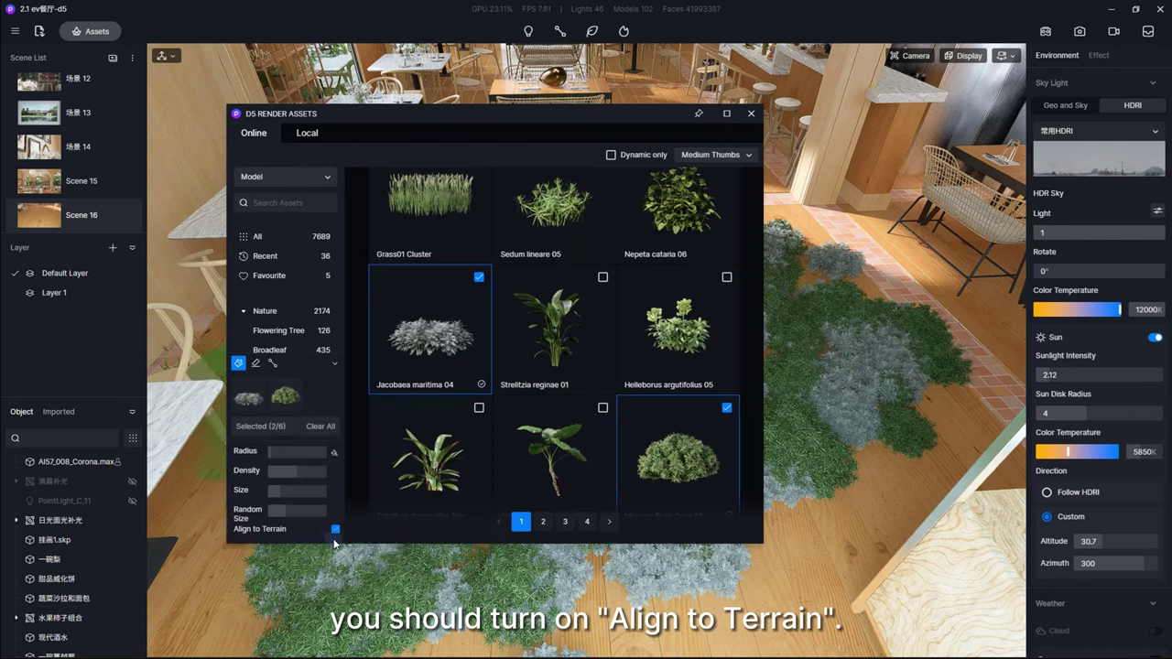
Erase the painted Jacobaea maritima 04 and Mexican Bush Sage 05 from the far part of the wooden floor with the brush eraser.
drag(335, 543, 335, 601)
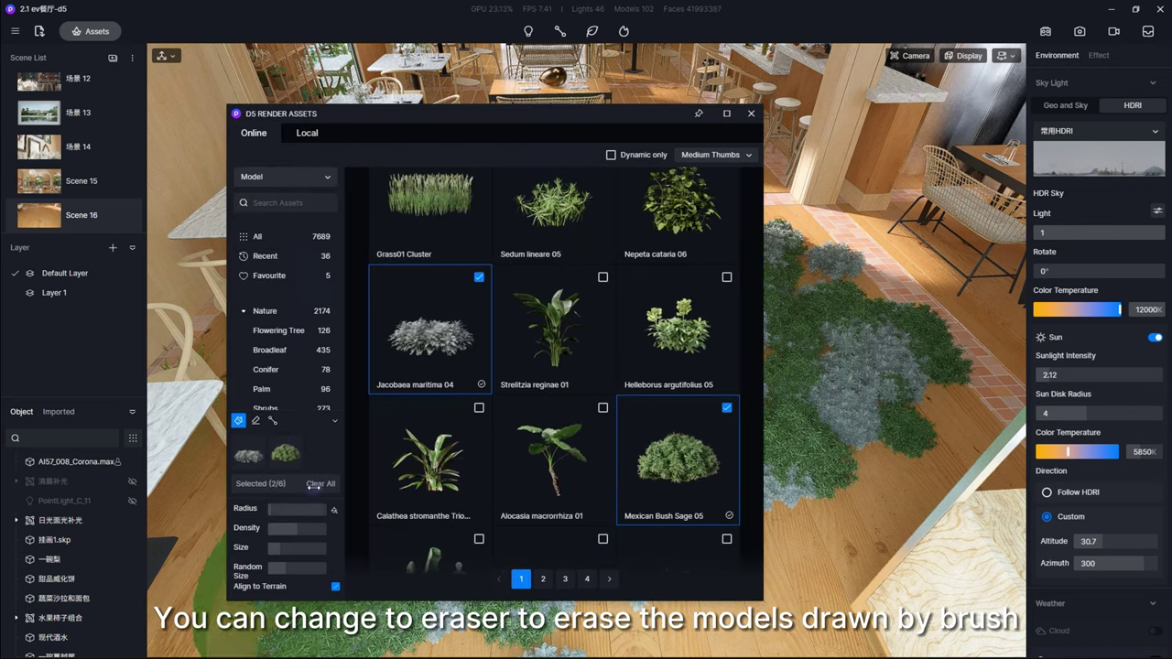
click(254, 421)
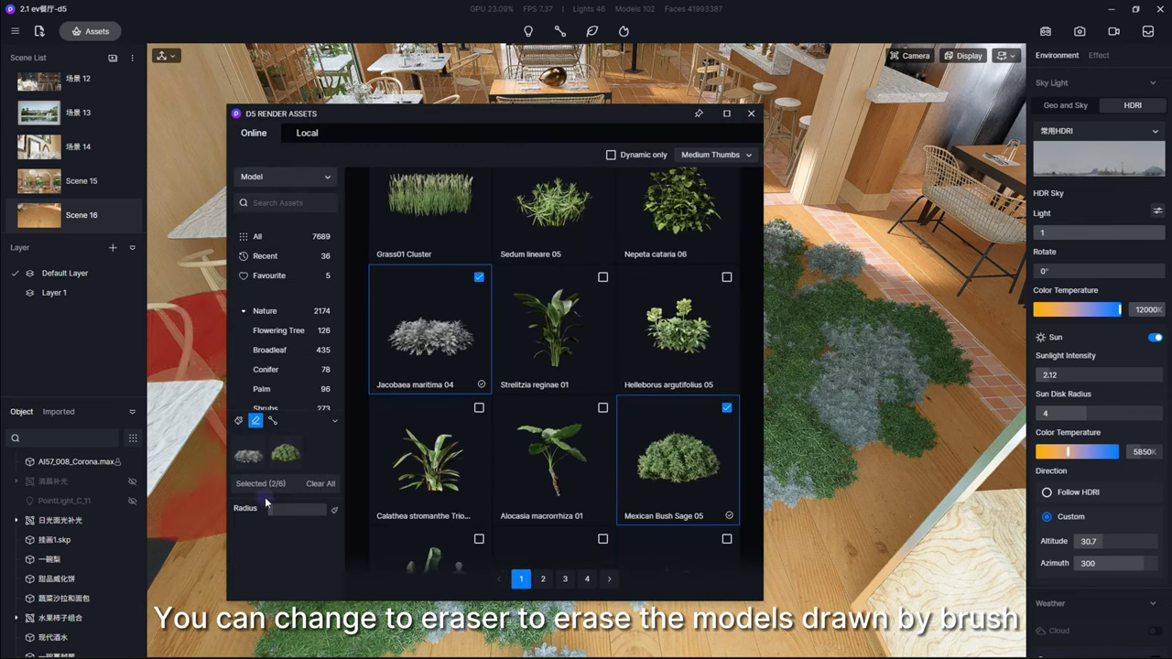
click(679, 113)
mouse_move(608, 267)
mouse_down()
mouse_move(654, 215)
mouse_move(770, 238)
mouse_move(754, 330)
mouse_move(452, 284)
mouse_up()
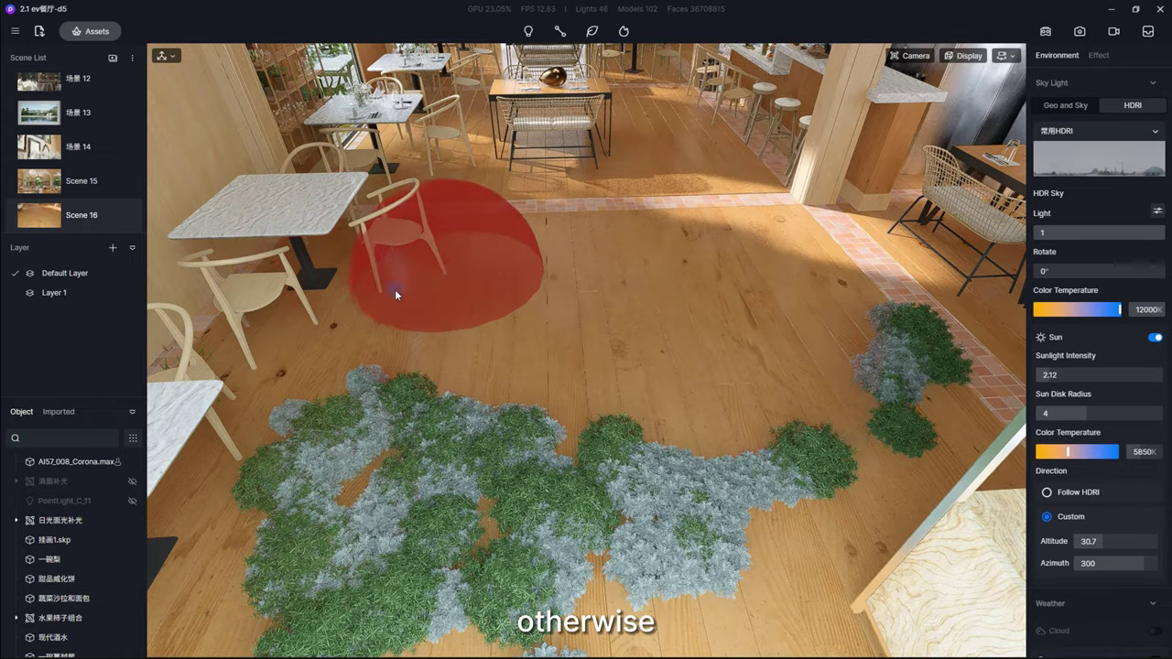
Remove Mexican Bush Sage 05 from the eraser's plant selection and add it back.
key(Escape)
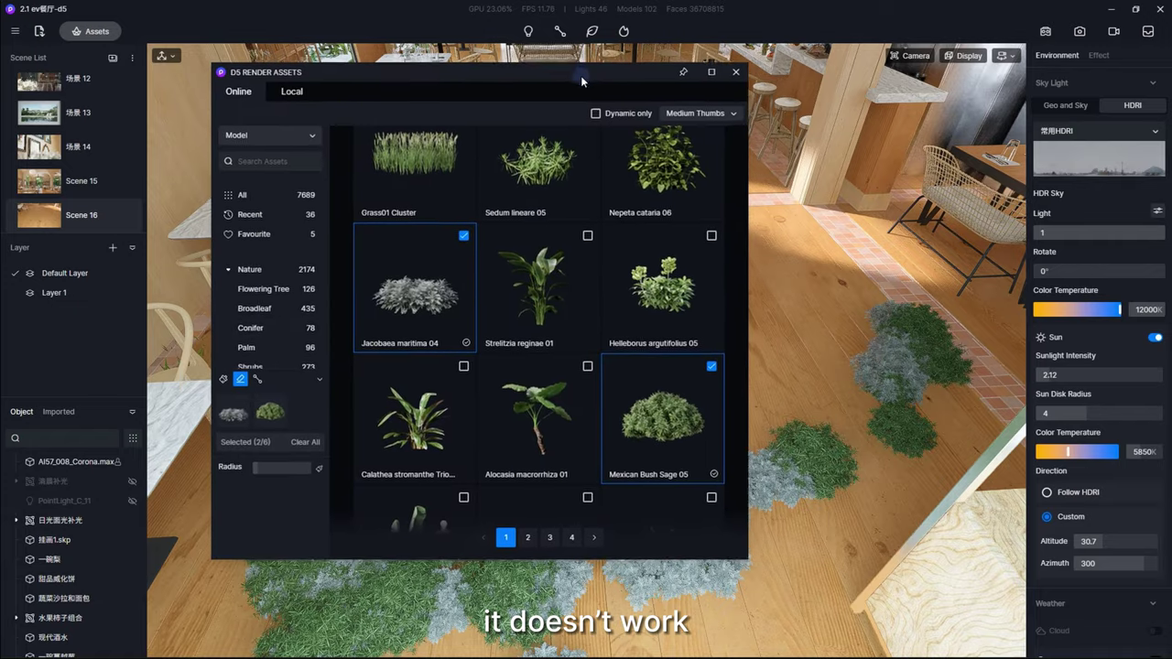
click(263, 418)
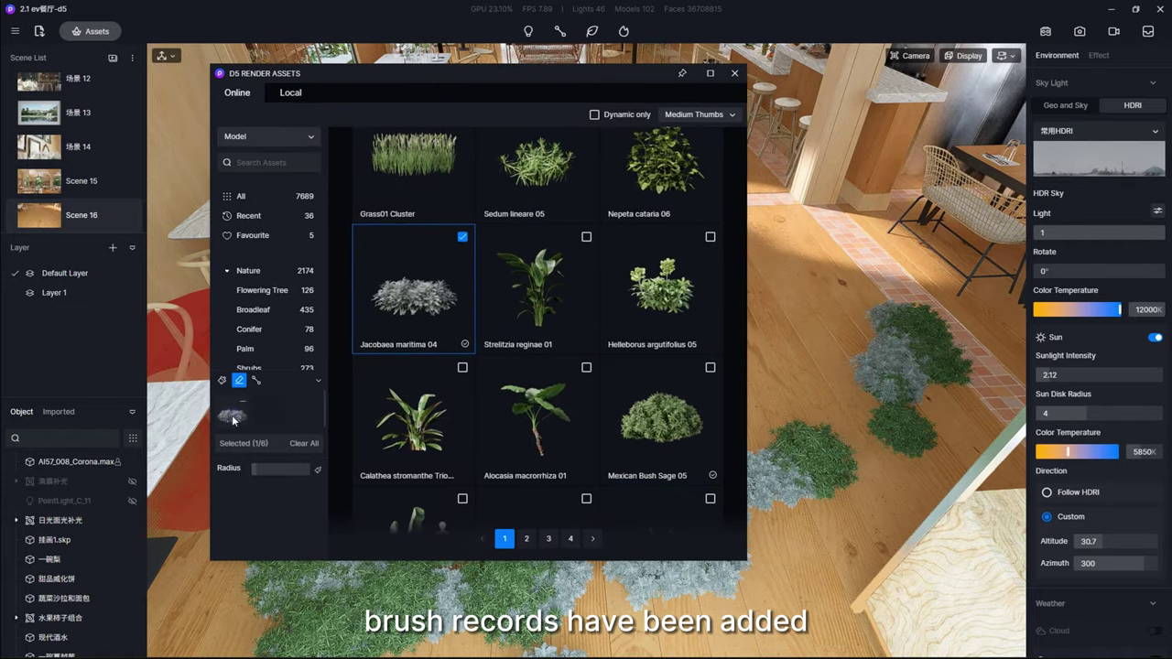
click(710, 367)
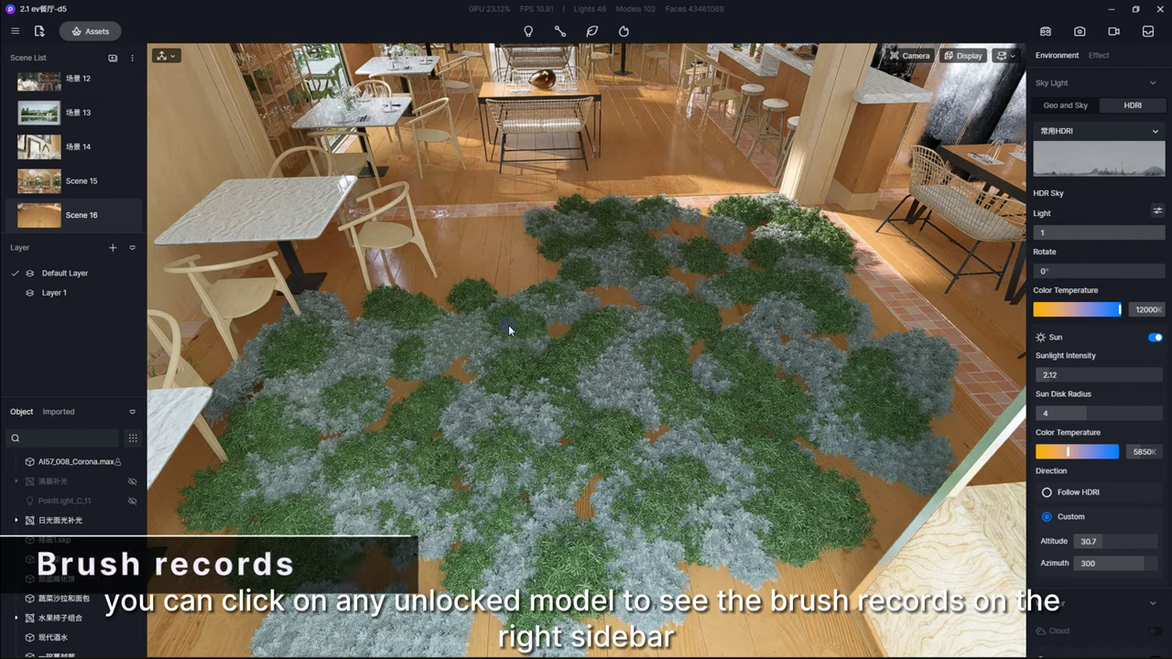
Unlock the AI57_008_Corona.max model and expand its Brush History2 record.
click(508, 324)
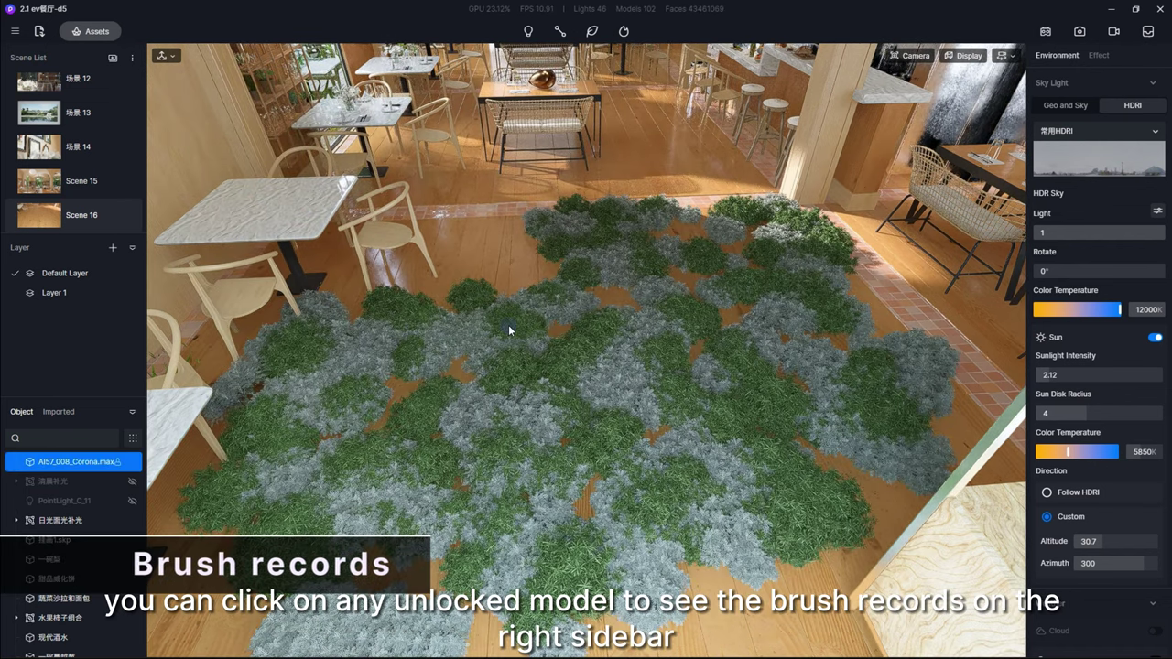
click(117, 462)
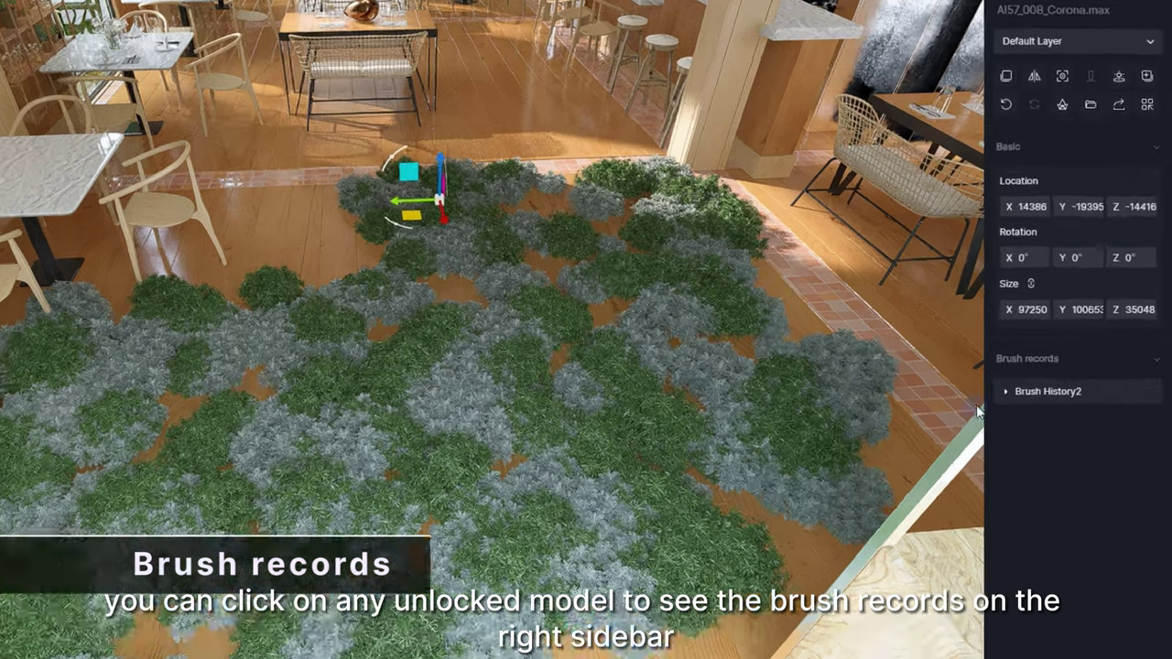
click(1100, 378)
Toggle the visibility of the Brush History2 record and rename it 123456.
click(1148, 398)
click(1149, 399)
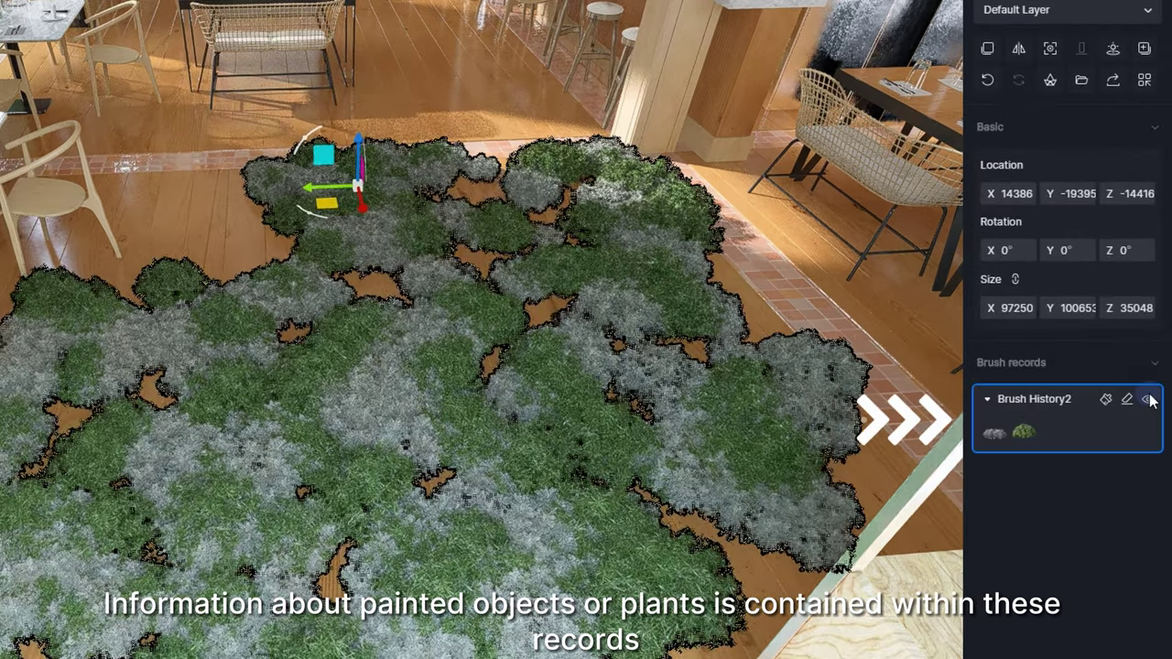
click(1115, 480)
text(123456)
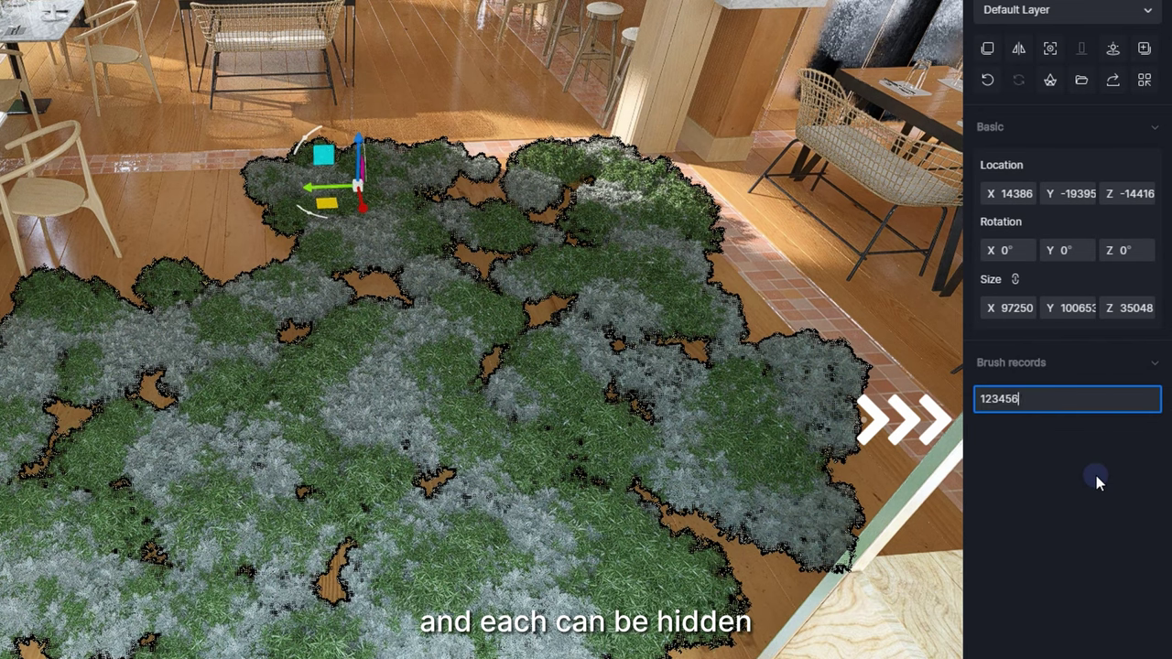
key(Return)
Paint more plants on the wooden floor from the brush record and erase part of the planting.
click(1107, 399)
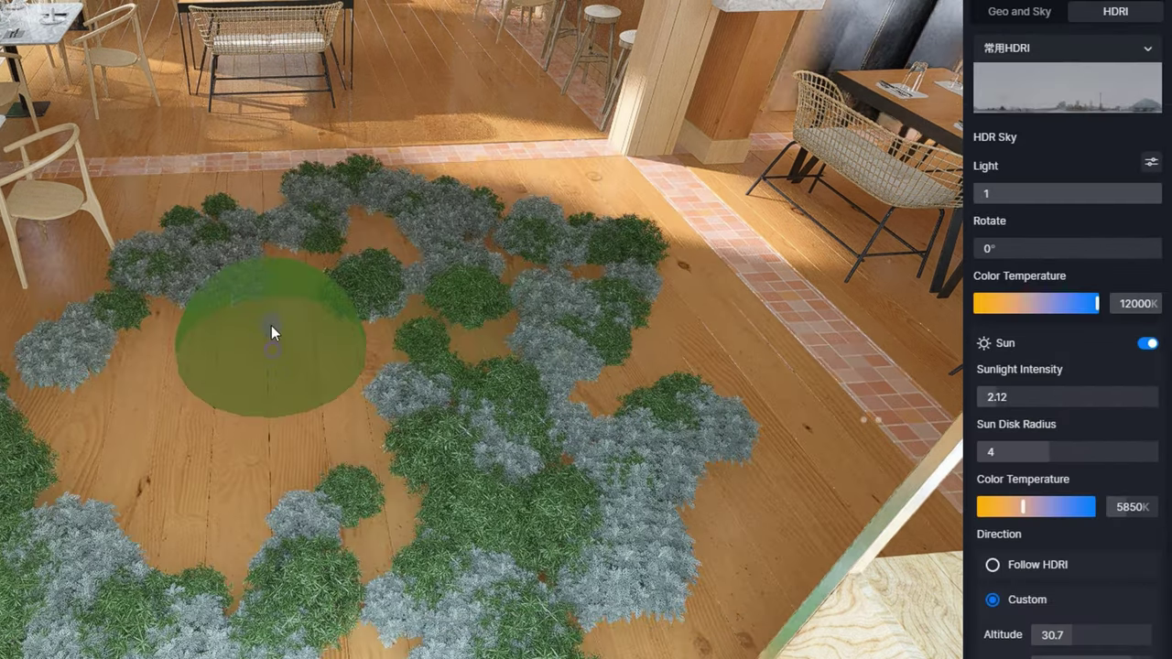
mouse_move(272, 325)
mouse_down()
mouse_move(106, 481)
mouse_move(387, 302)
mouse_move(444, 372)
mouse_up()
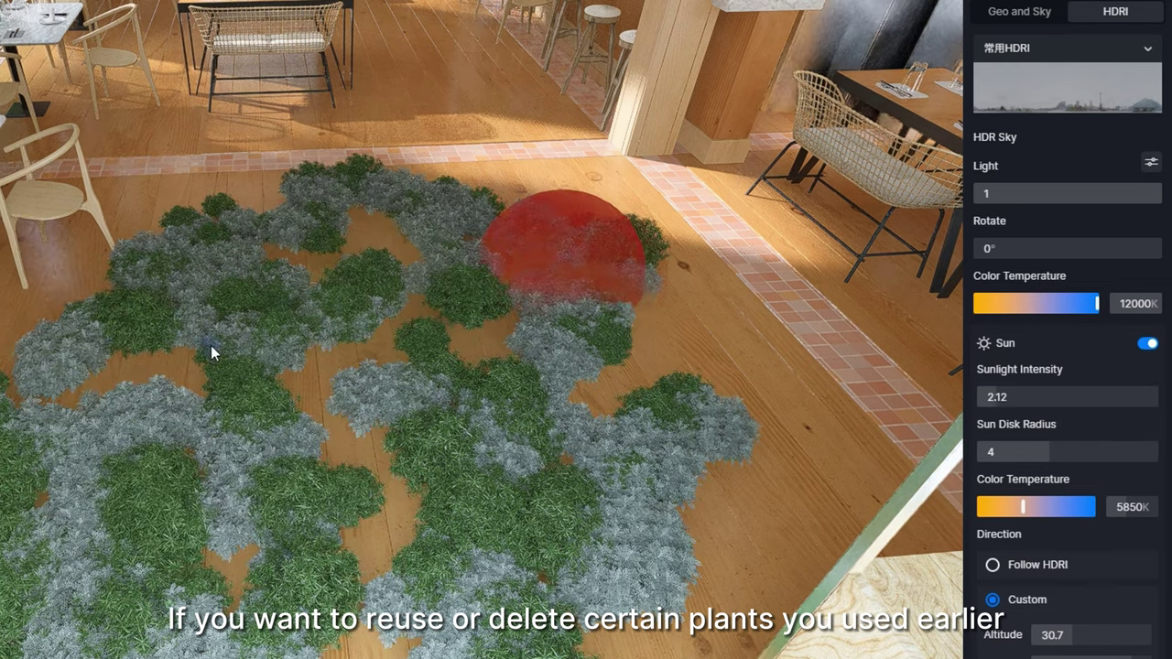
mouse_move(211, 353)
mouse_down()
mouse_move(144, 510)
mouse_move(484, 321)
mouse_move(401, 265)
mouse_move(408, 233)
mouse_up()
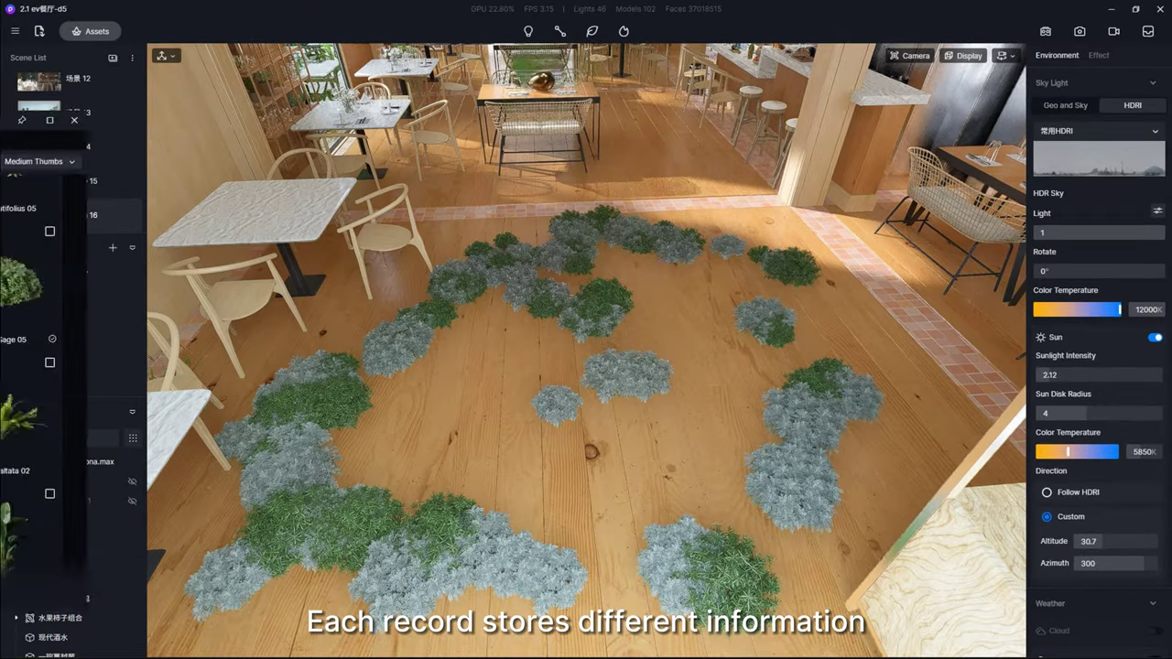
Paint spiky-leaved plants over the centre of the floor and continue painting with their Brush History2 record.
mouse_move(628, 262)
mouse_down()
mouse_move(526, 316)
mouse_move(676, 462)
mouse_move(749, 443)
mouse_move(652, 389)
mouse_up()
click(652, 389)
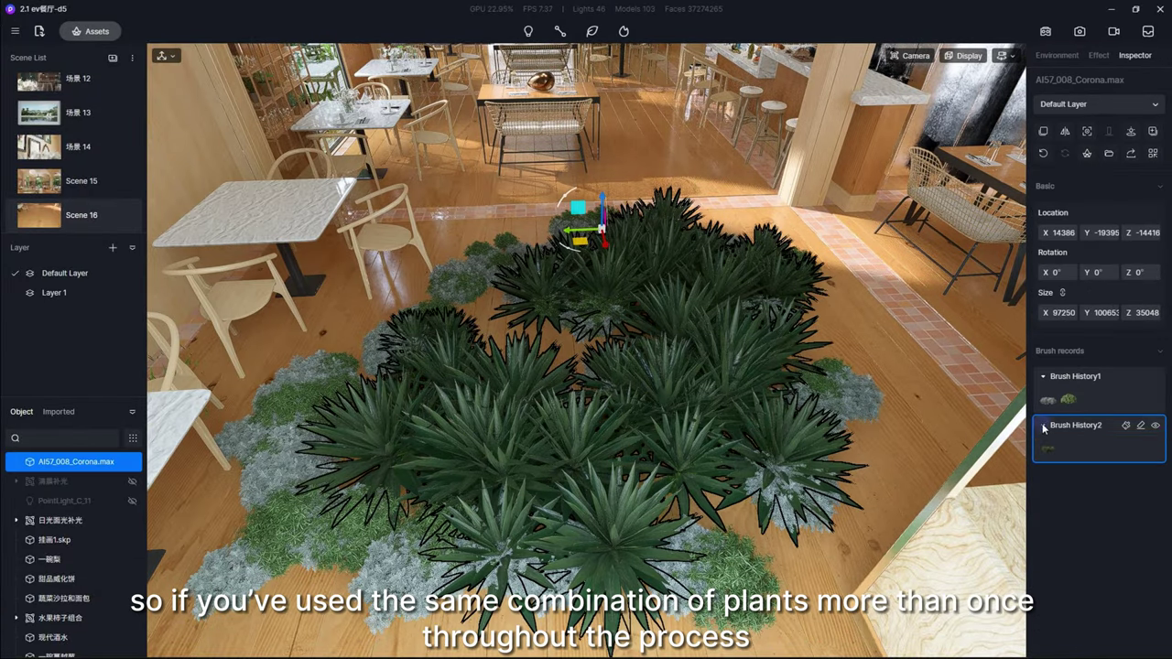
click(1125, 425)
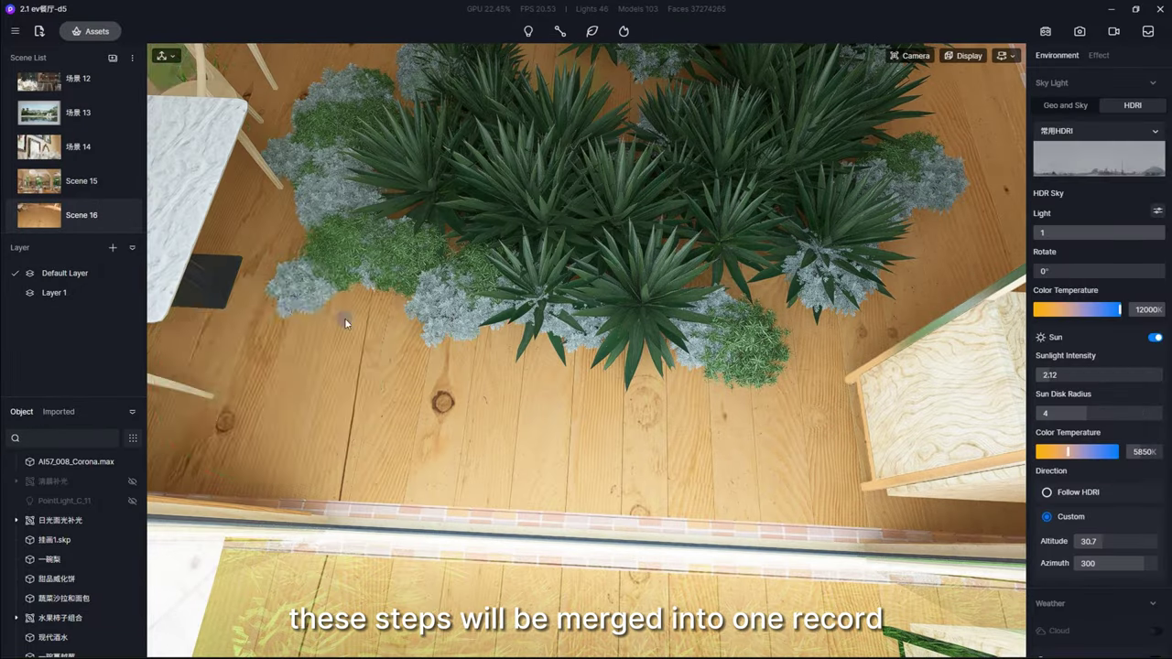
mouse_move(345, 318)
mouse_down()
mouse_move(829, 422)
mouse_move(753, 245)
mouse_up()
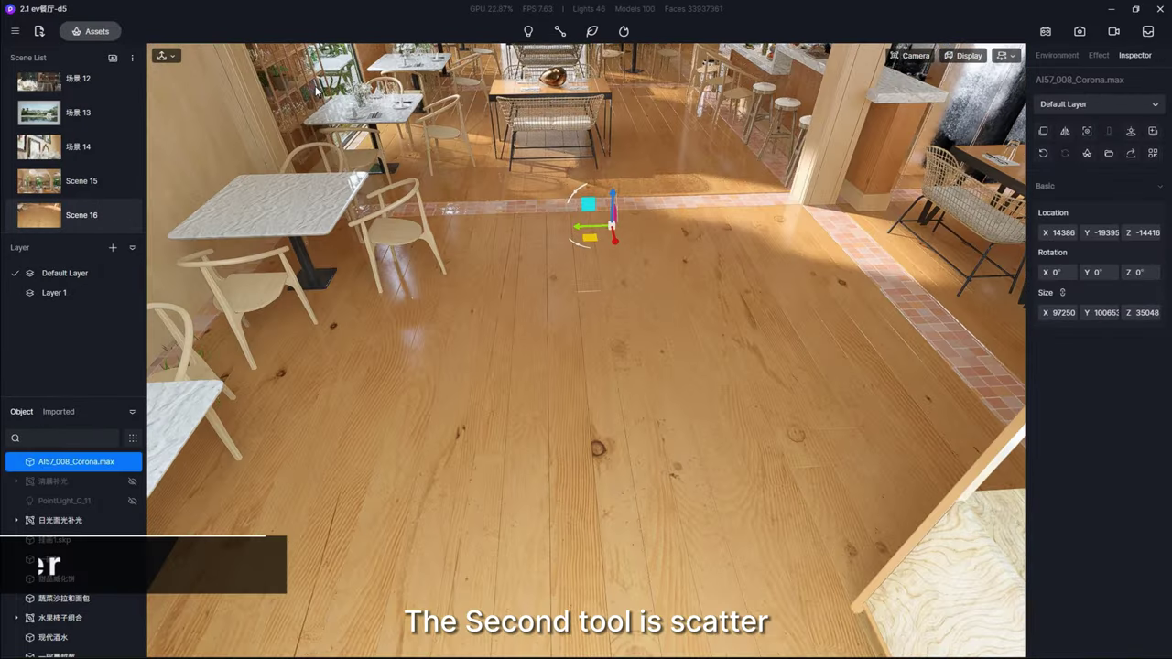
Scatter Jacobaea maritima 04 and Mexican Bush Sage 05 over the wooden floor face in two passes with the Scatter tool.
click(601, 34)
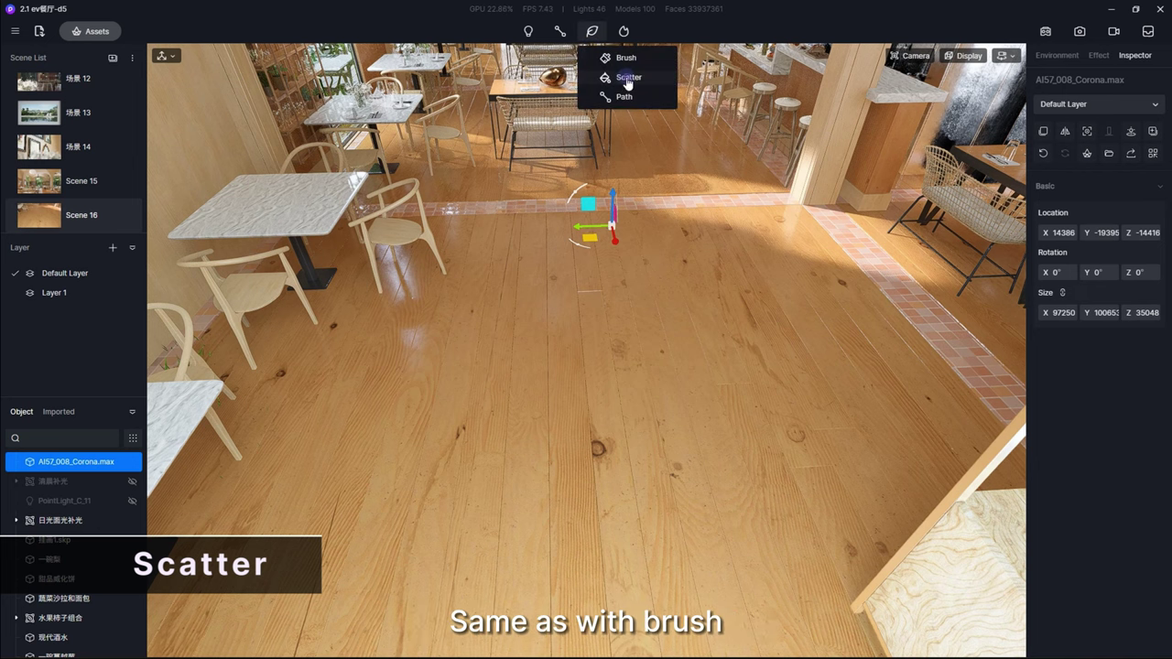
click(628, 80)
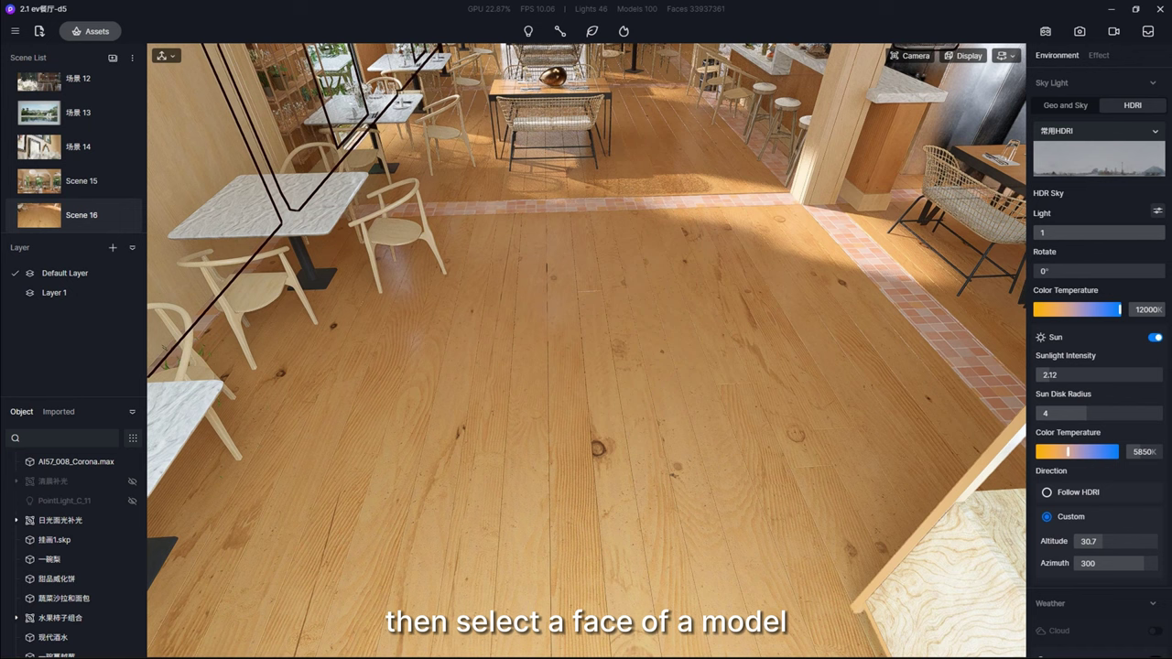
click(552, 327)
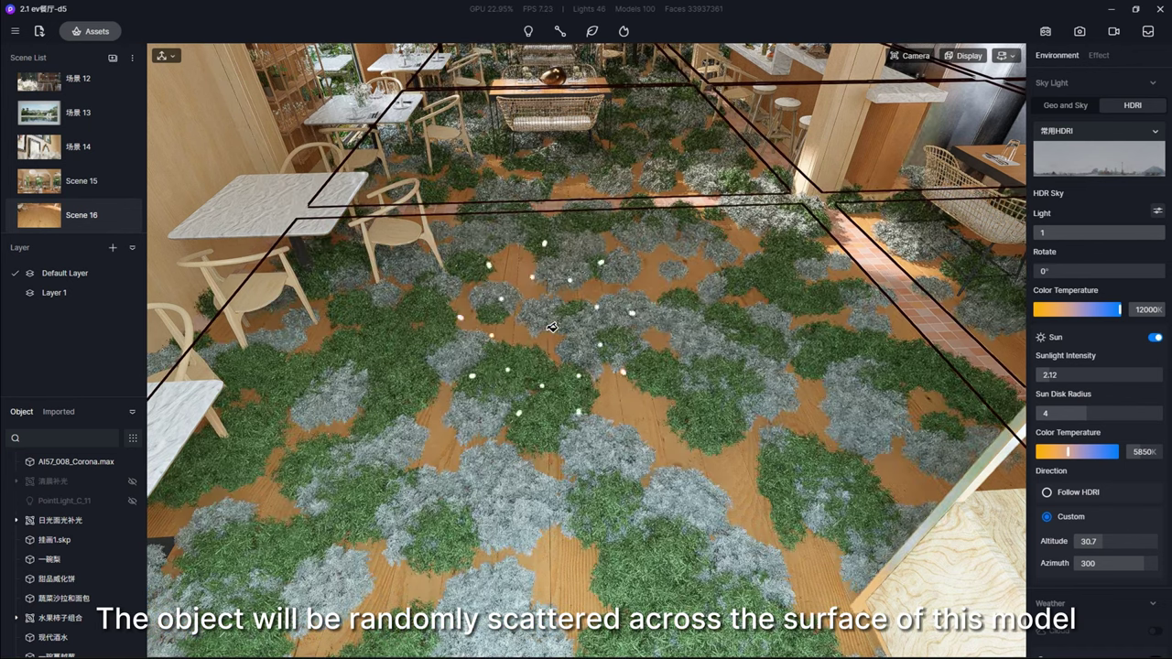
click(532, 280)
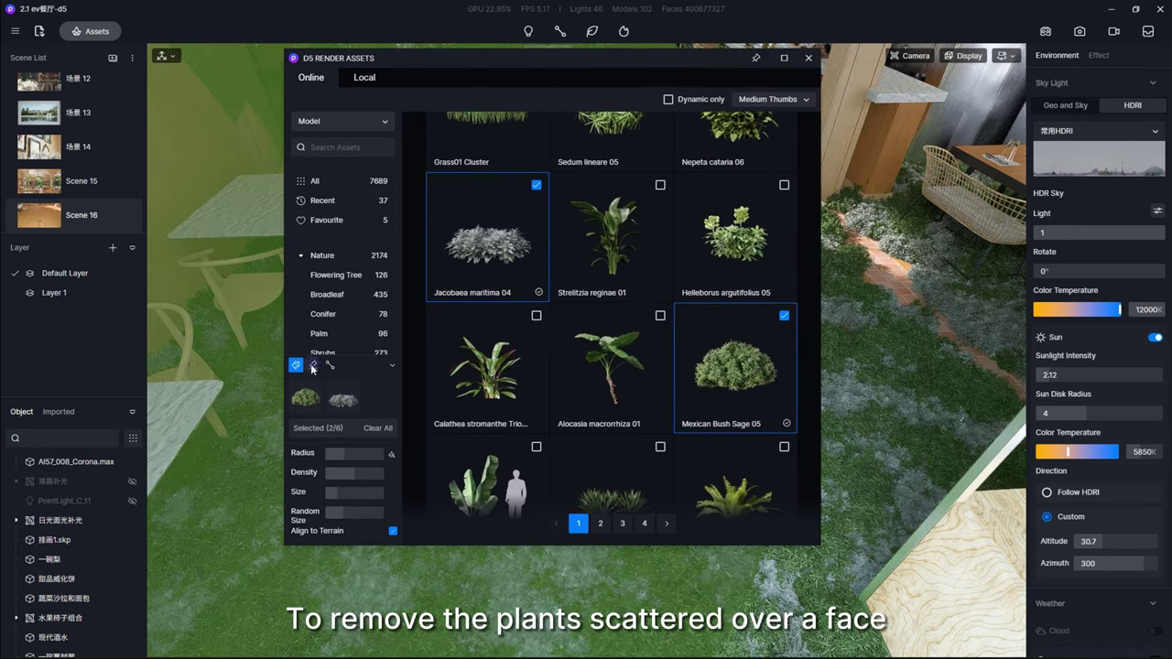
Erase all the scattered plants from the wooden floor with the eraser radius set to its maximum.
click(316, 366)
drag(337, 448, 497, 456)
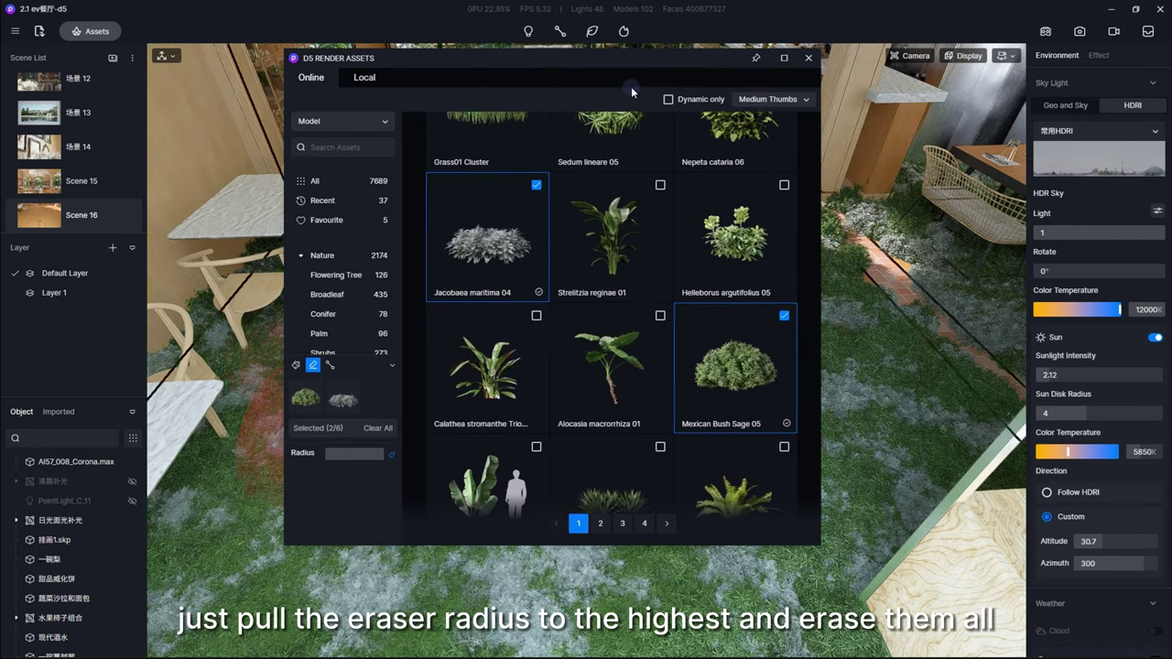
drag(631, 88, 533, 104)
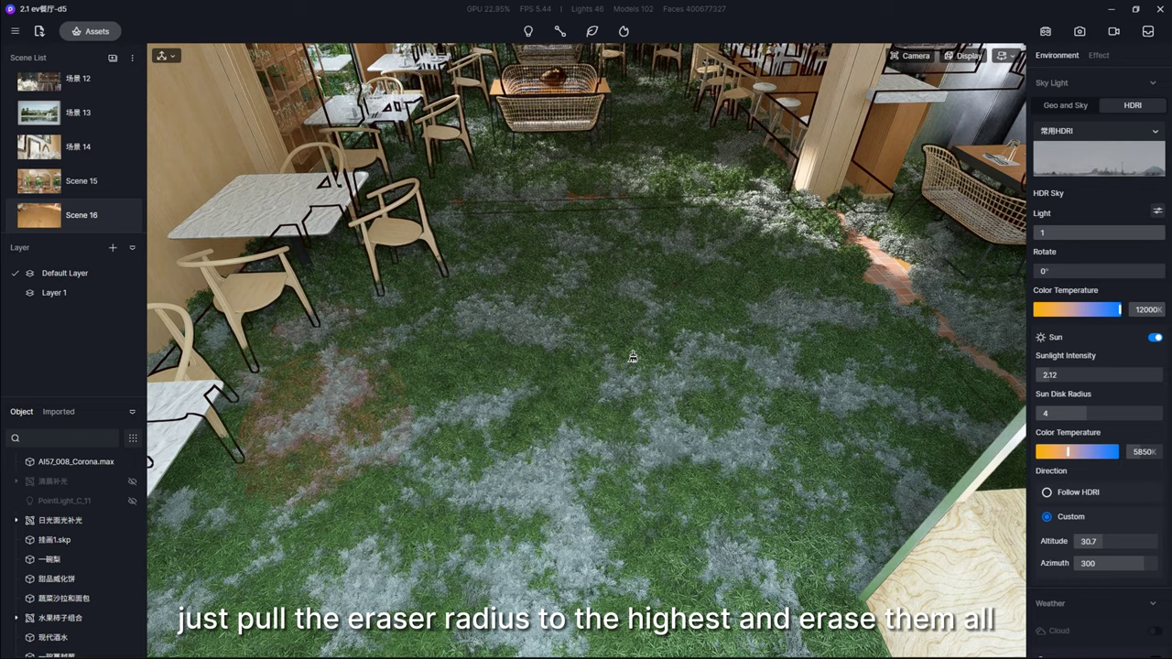
click(632, 357)
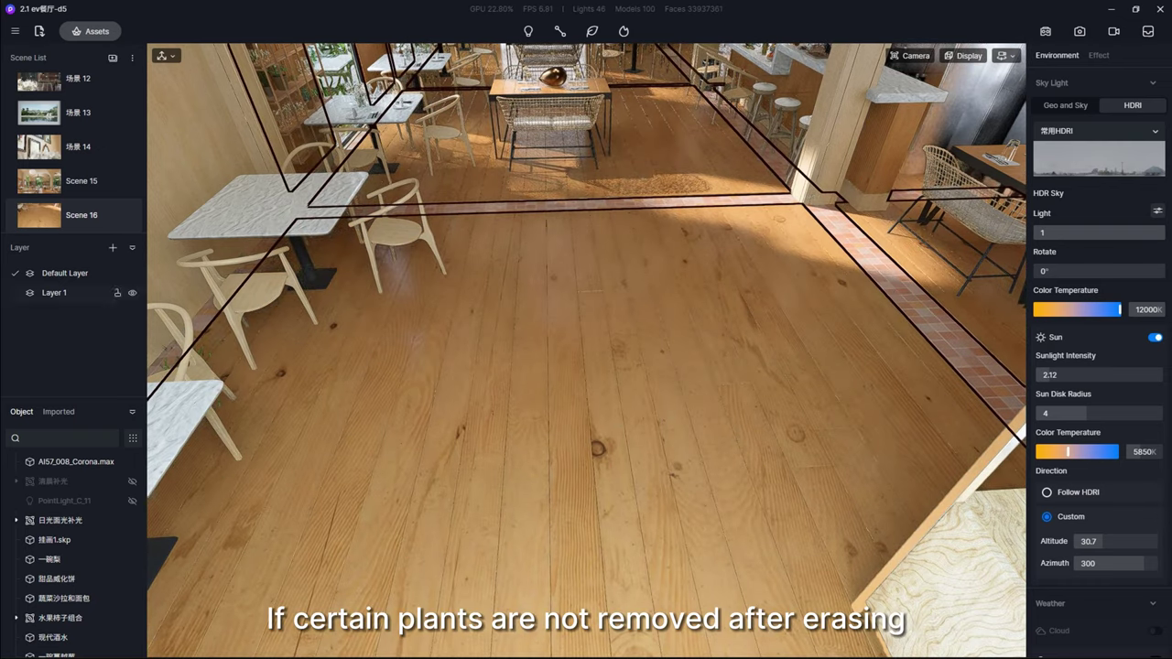
key(Escape)
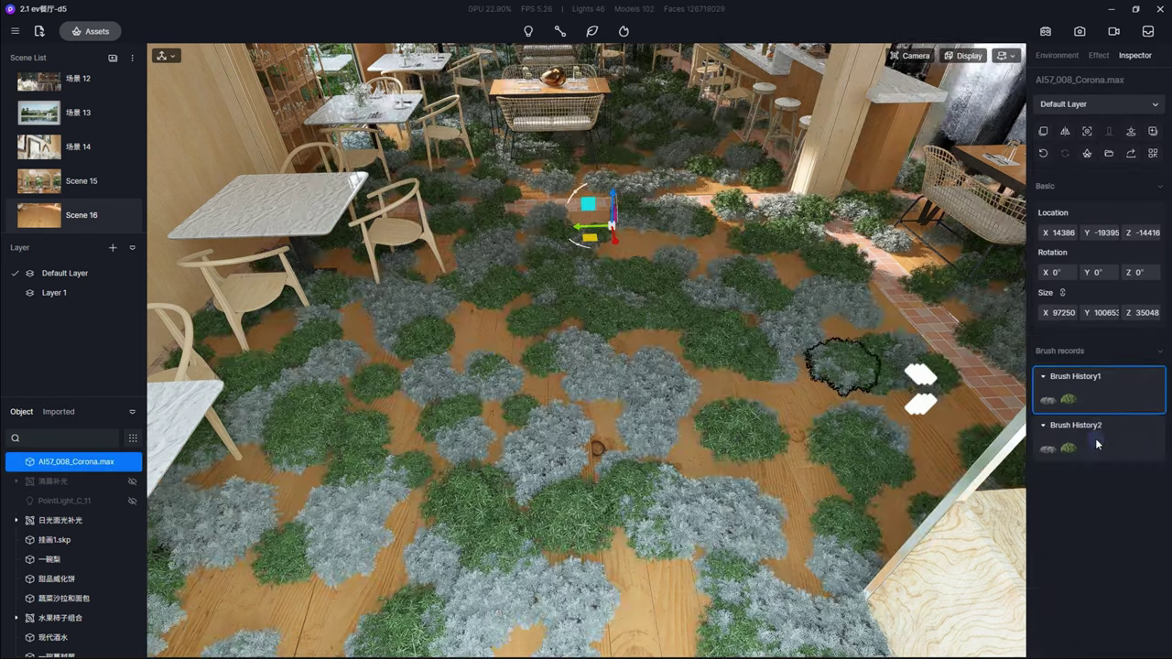
Highlight Brush History1 and Brush History2 in turn to check which plants belong to each record.
click(1095, 439)
click(1089, 397)
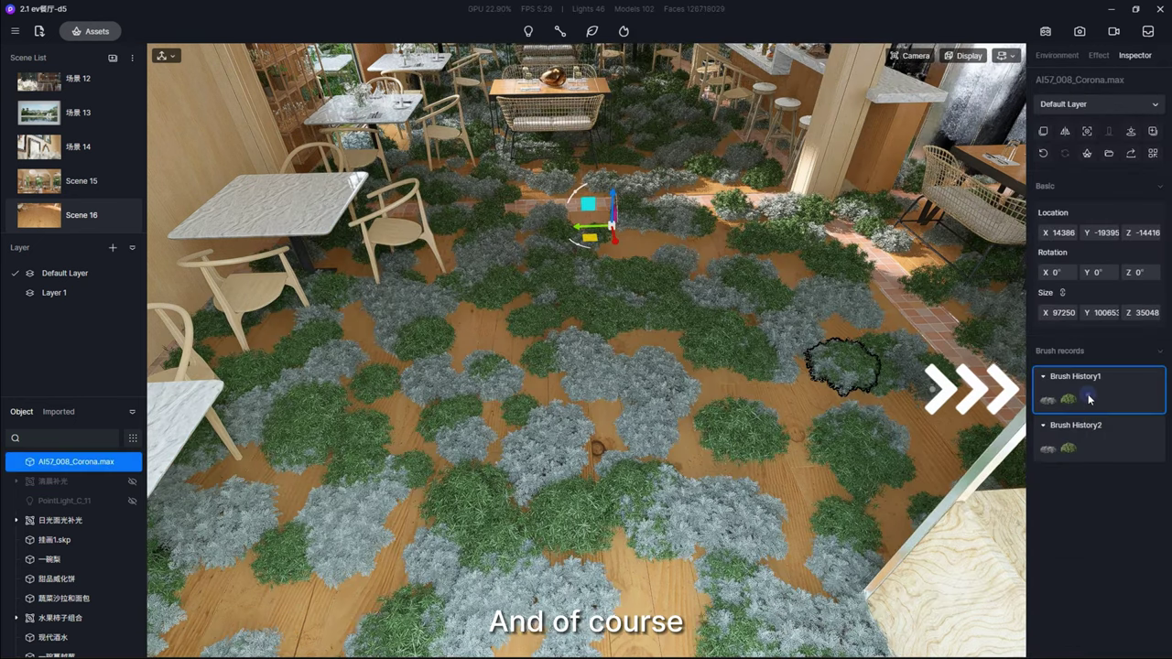
click(1092, 447)
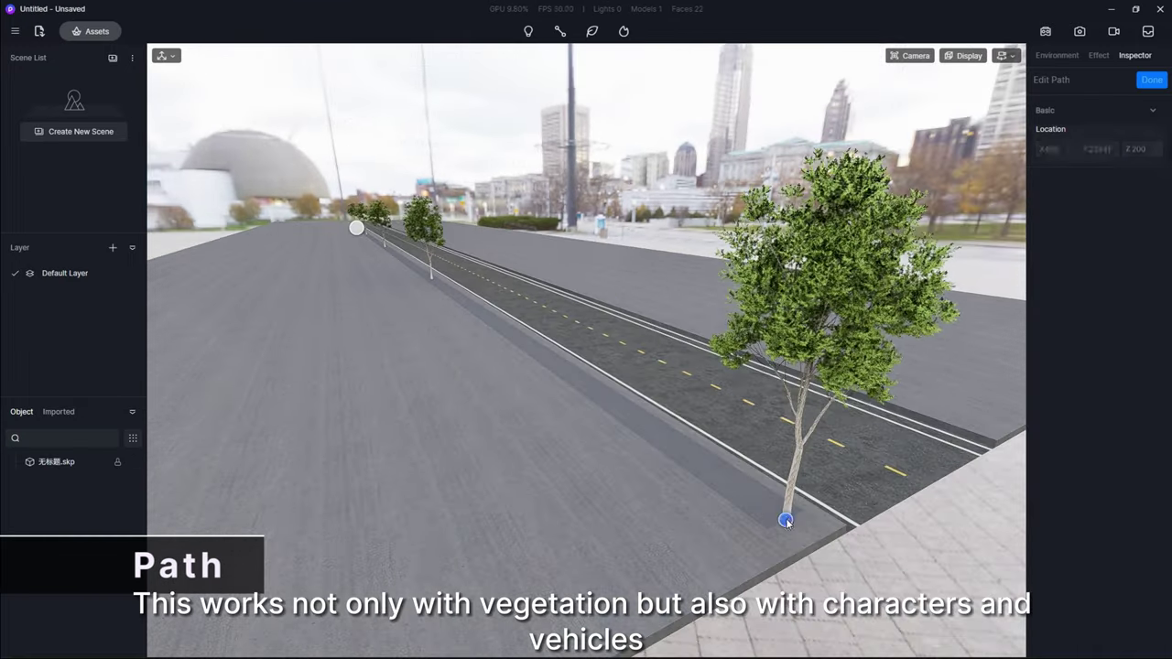
Finish the tree path beside the road and start the Path tool with the online Character models.
right_click(786, 522)
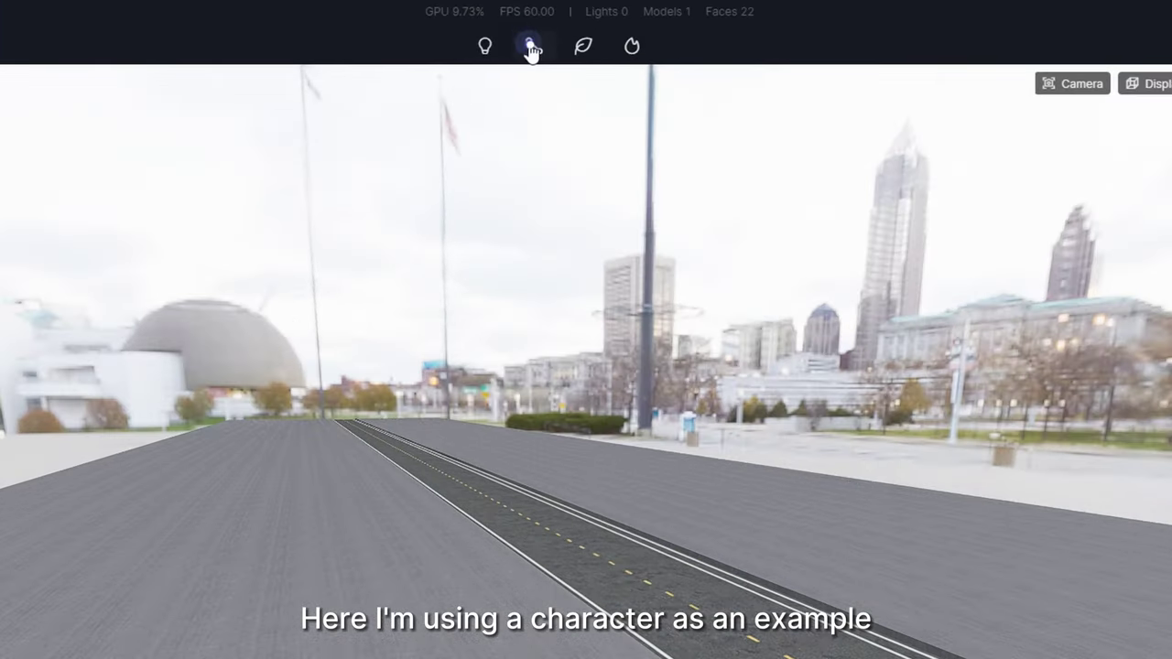
click(557, 31)
click(609, 89)
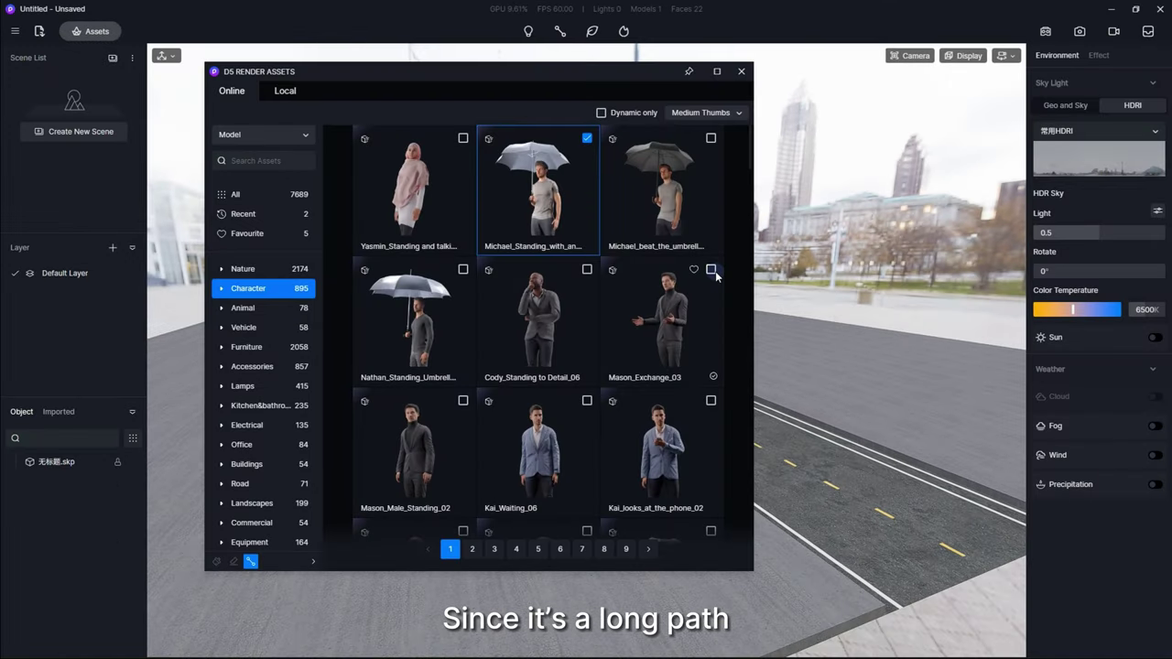
Add the characters Mason_Exchange_03 and Taylor_Walk_03 to the path selection.
click(712, 275)
scroll(683, 389, down, 1)
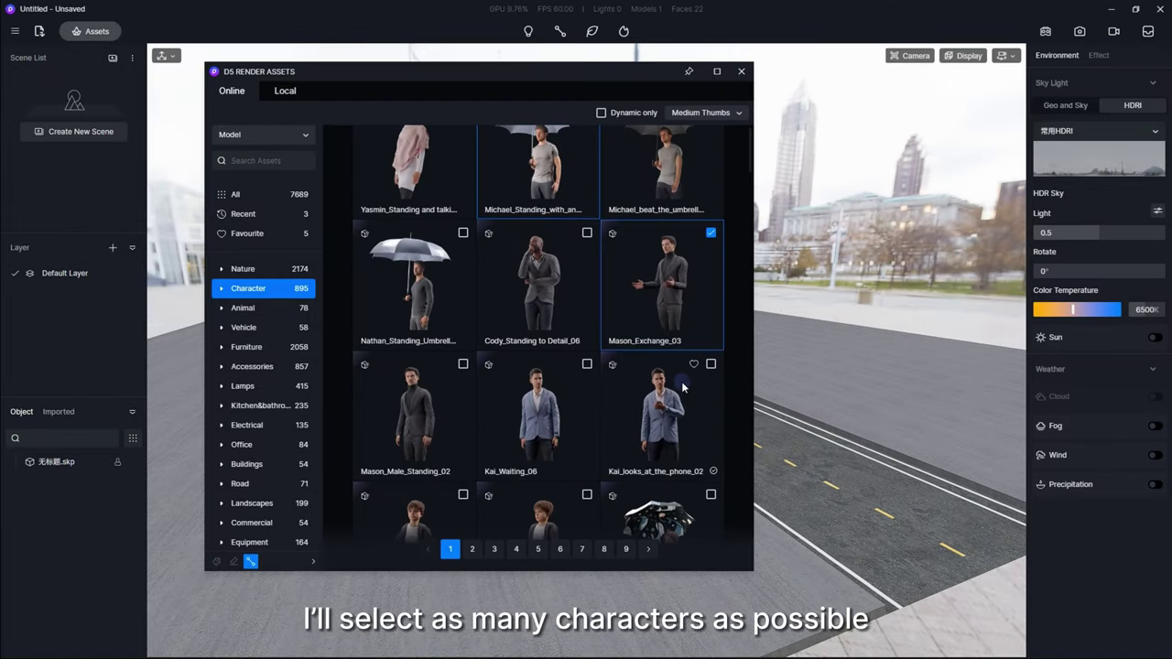
scroll(682, 388, down, 2)
click(587, 312)
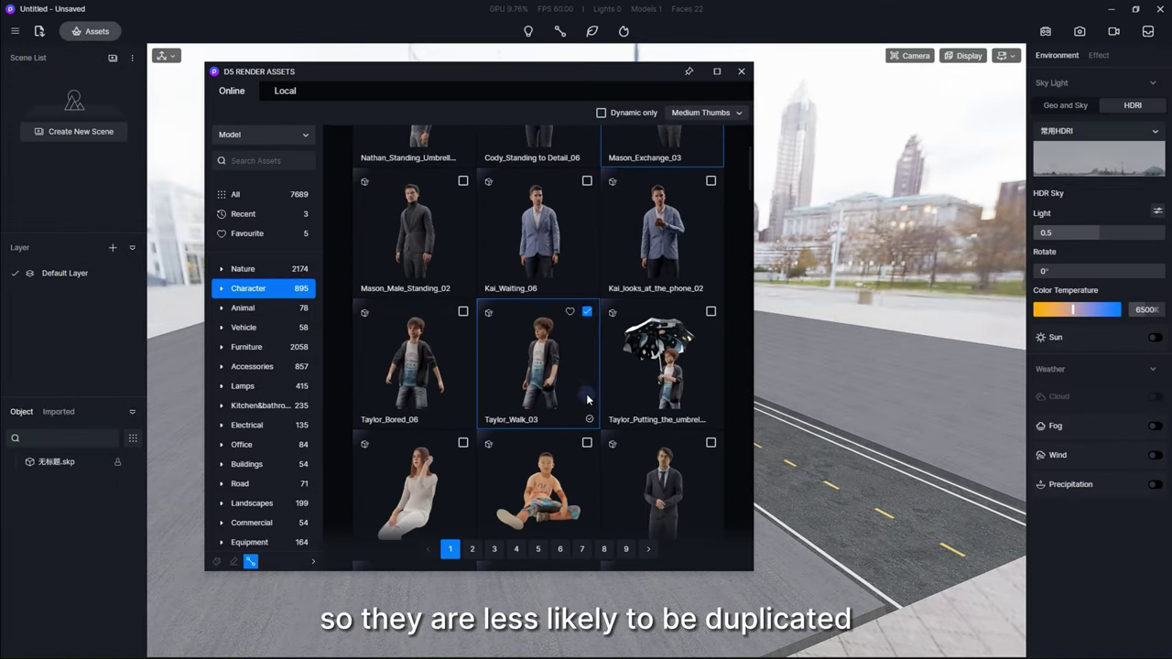
scroll(596, 362, down, 3)
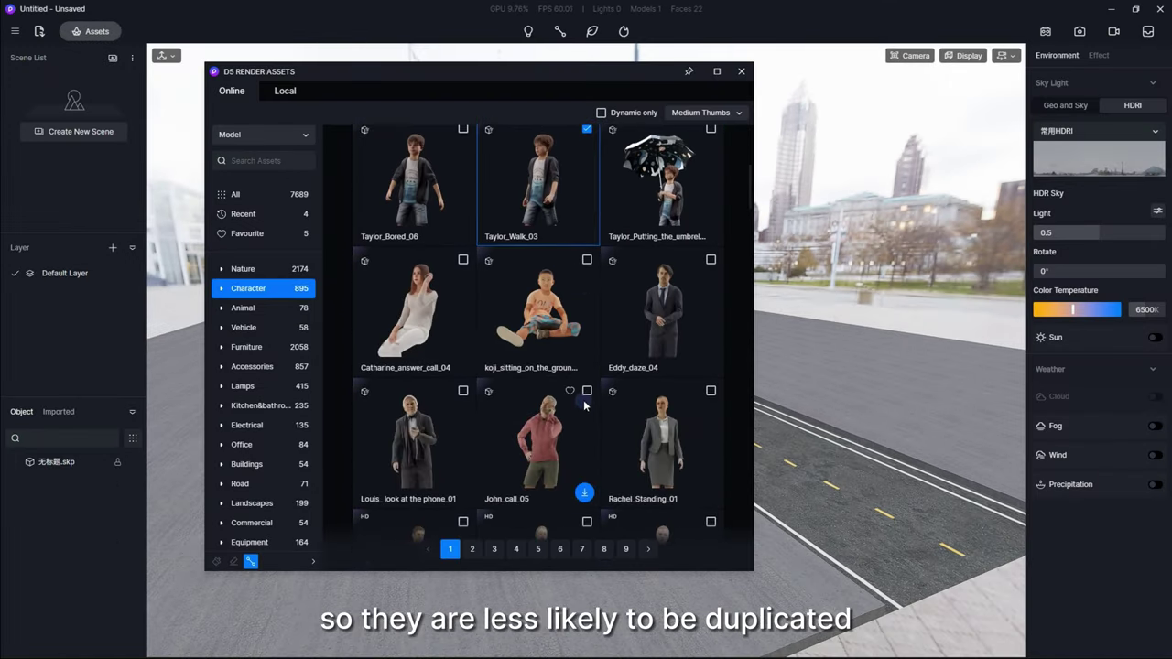
Limit the character models to dynamic ones and add John_call_05 and Taylor_Backpack_09 to the path selection.
click(602, 113)
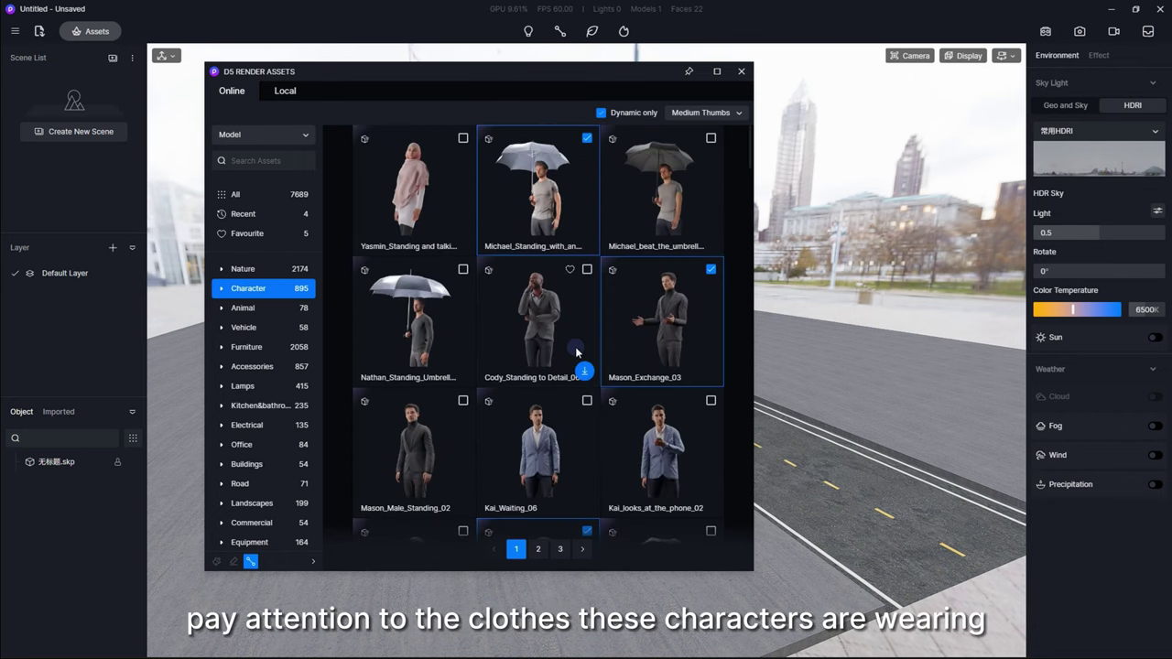
scroll(570, 431, down, 8)
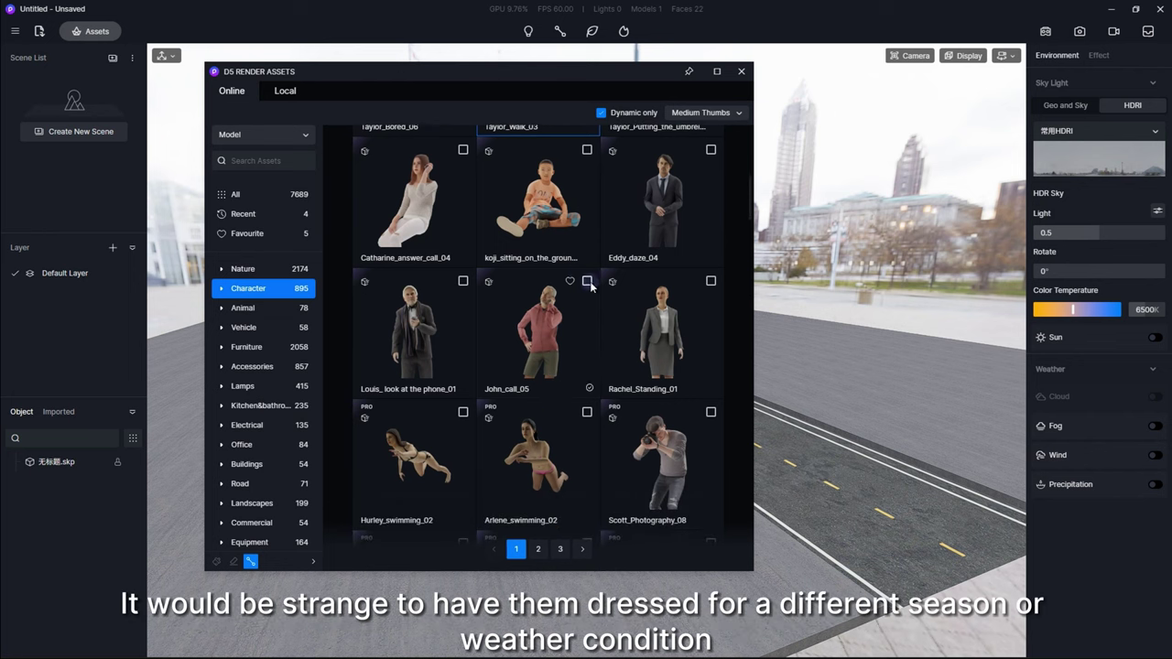
scroll(611, 376, down, 3)
scroll(611, 384, down, 2)
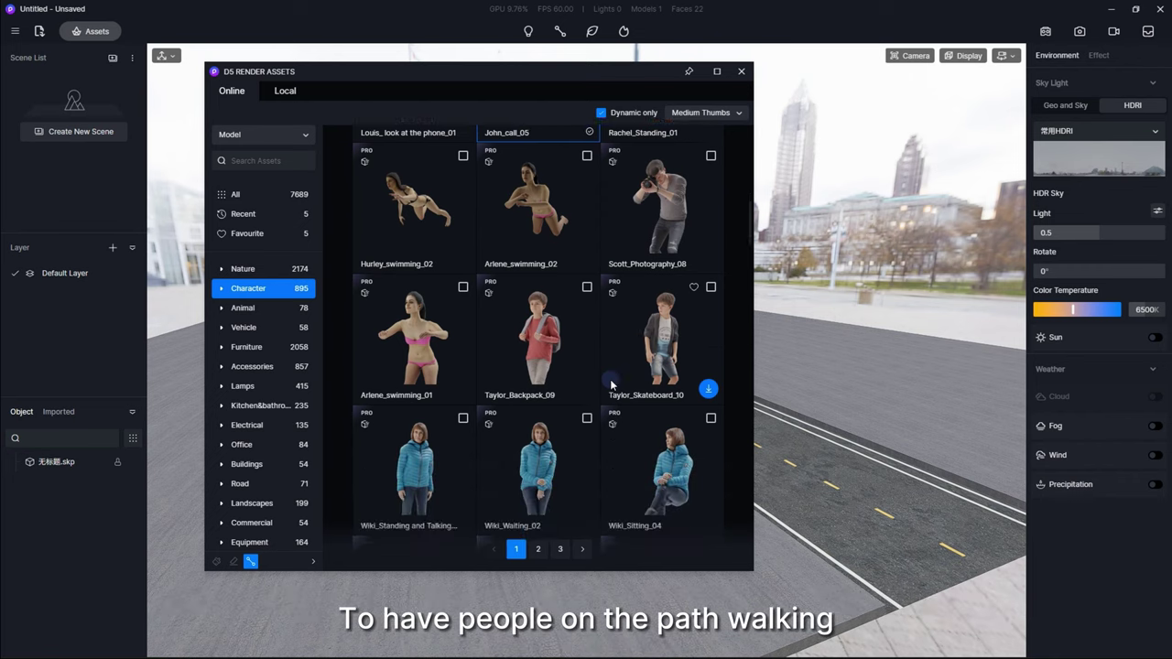
click(588, 251)
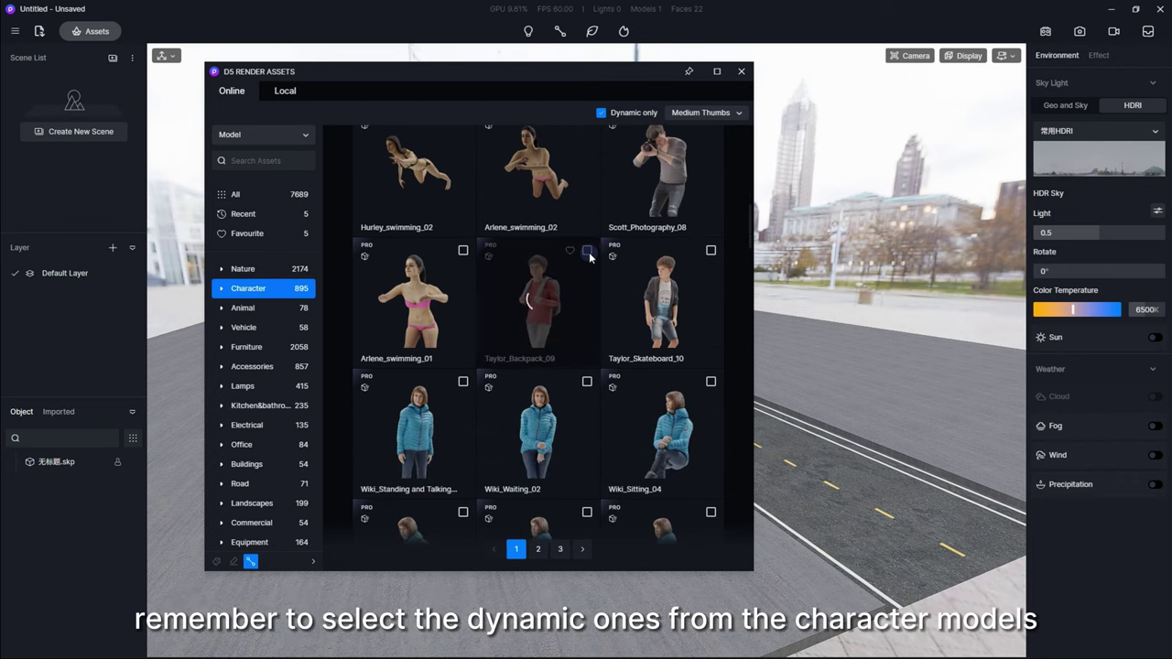
Draw the character path along the road from its far end to the near end and finish drawing.
scroll(589, 385, down, 2)
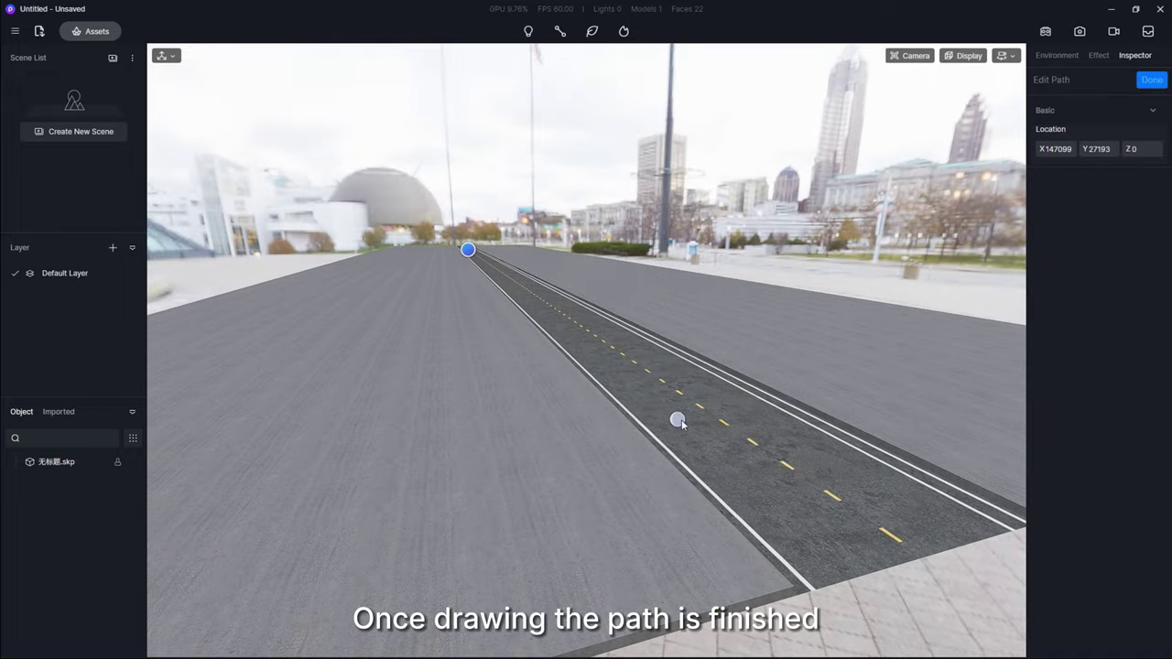
click(643, 532)
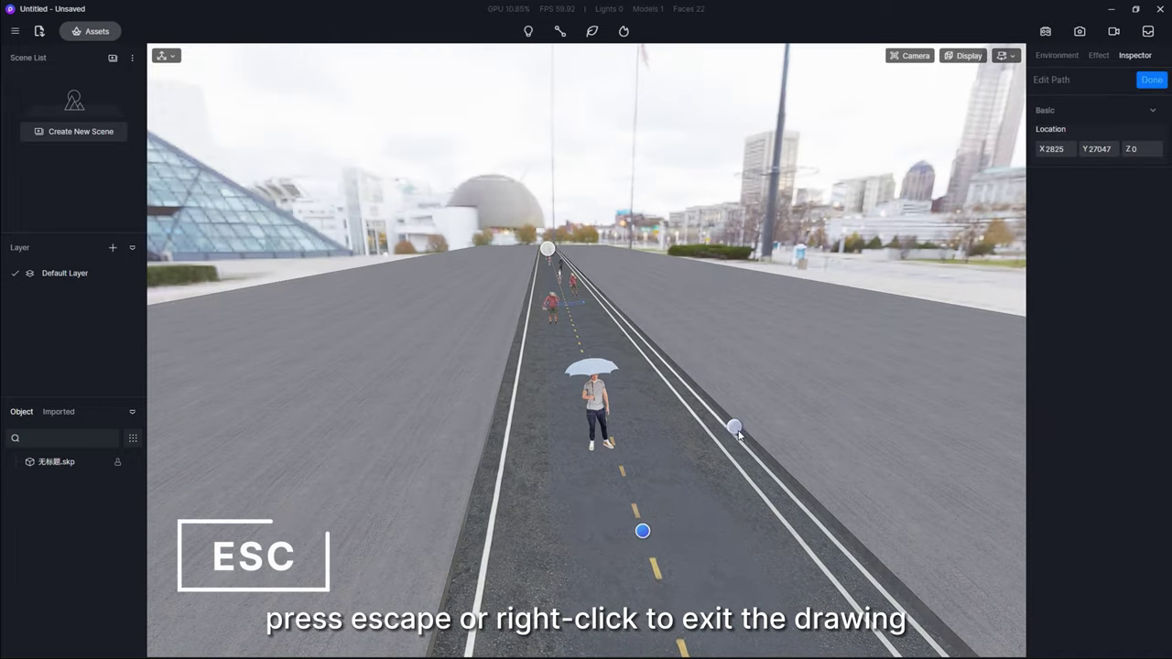
key(Escape)
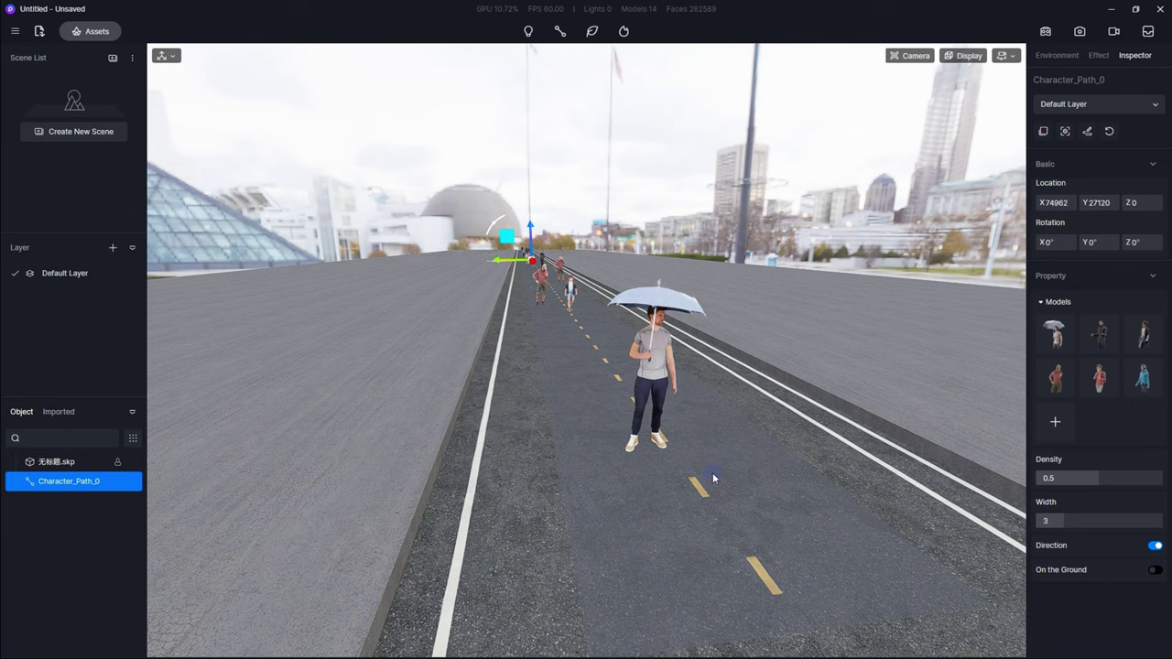
Set the character path's density to 0.99 and its width to 5.85.
drag(1069, 242, 1104, 264)
key(ctrl+z)
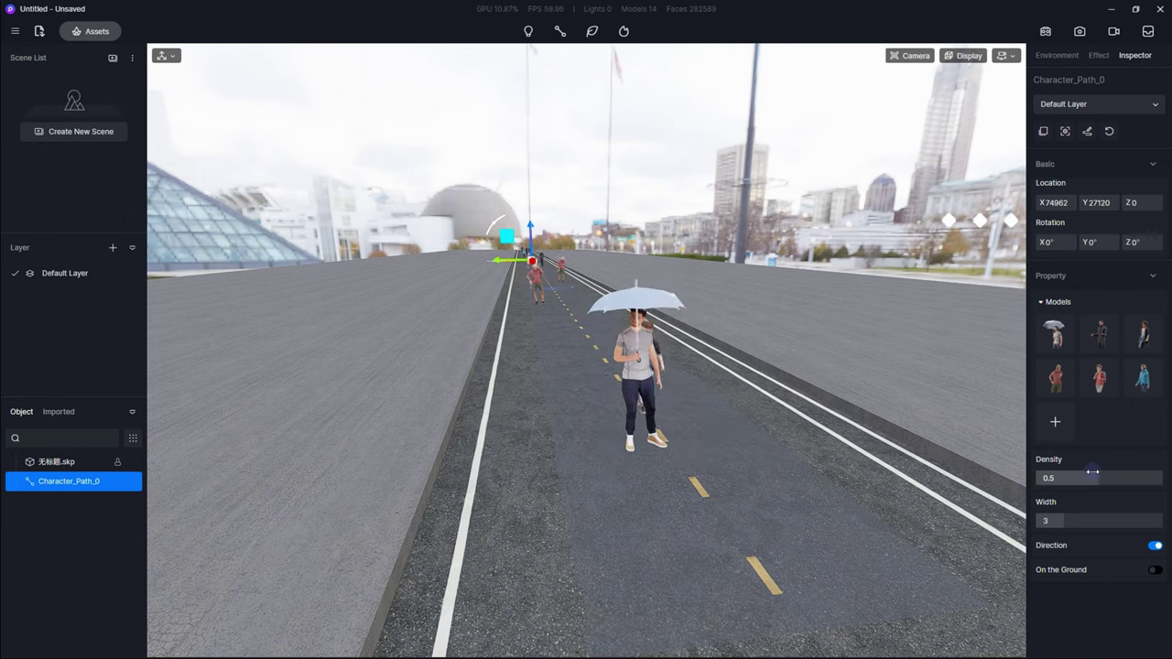
drag(1100, 465, 1162, 469)
drag(1065, 520, 1104, 517)
Switch the characters' Direction option off and back on, and enable On the Ground for the path.
click(1154, 545)
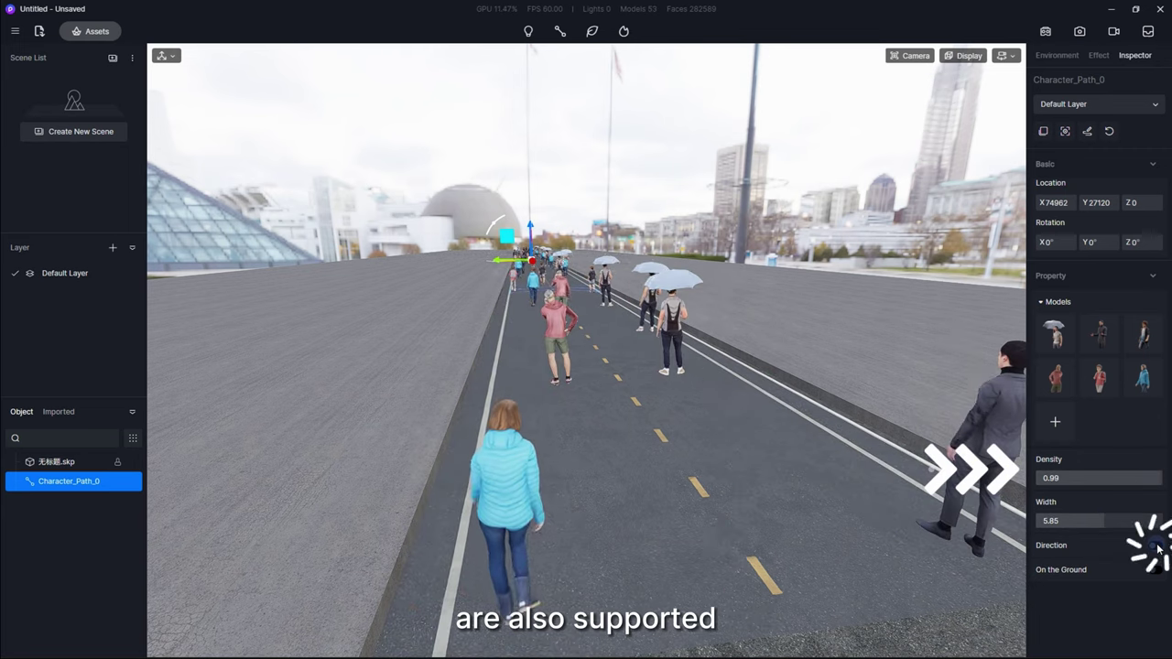
click(1155, 545)
click(1156, 570)
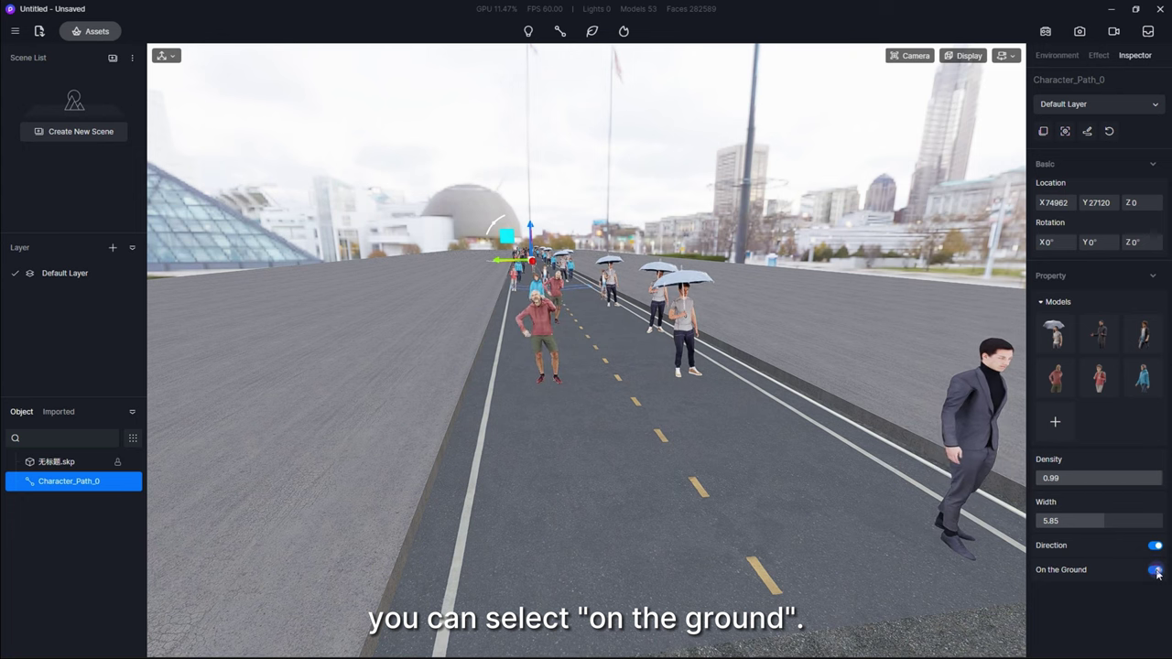
right_drag(768, 470, 709, 436)
scroll(709, 436, down, 2)
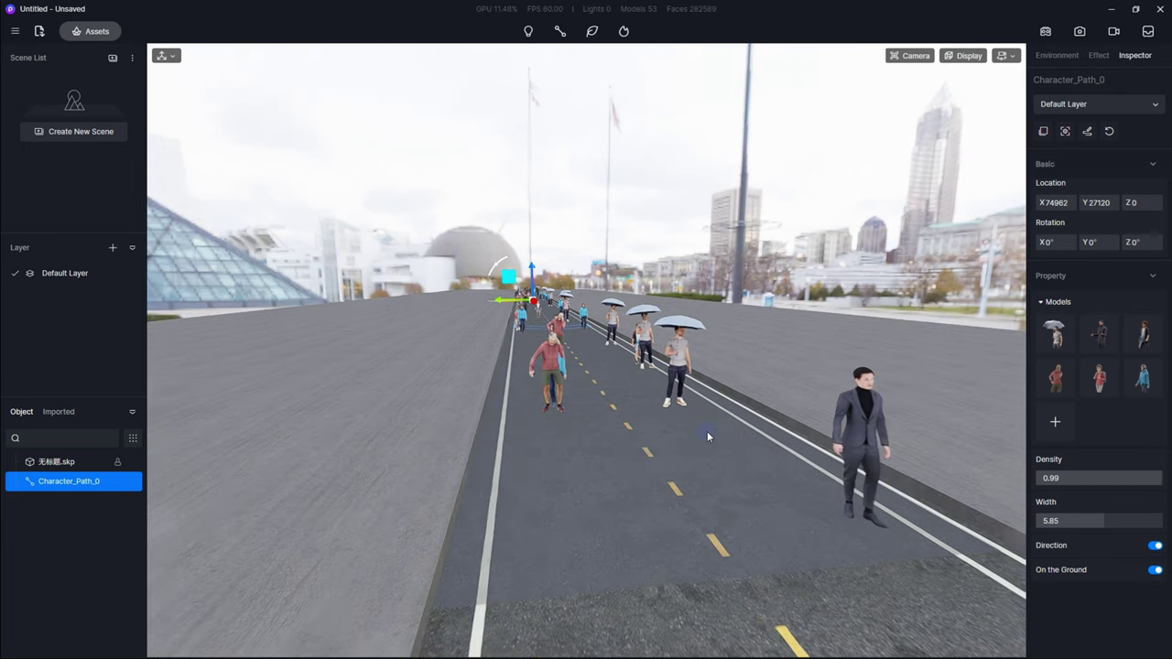
Edit the character path and extend it with another point on the raised pavement beside the road.
click(1086, 133)
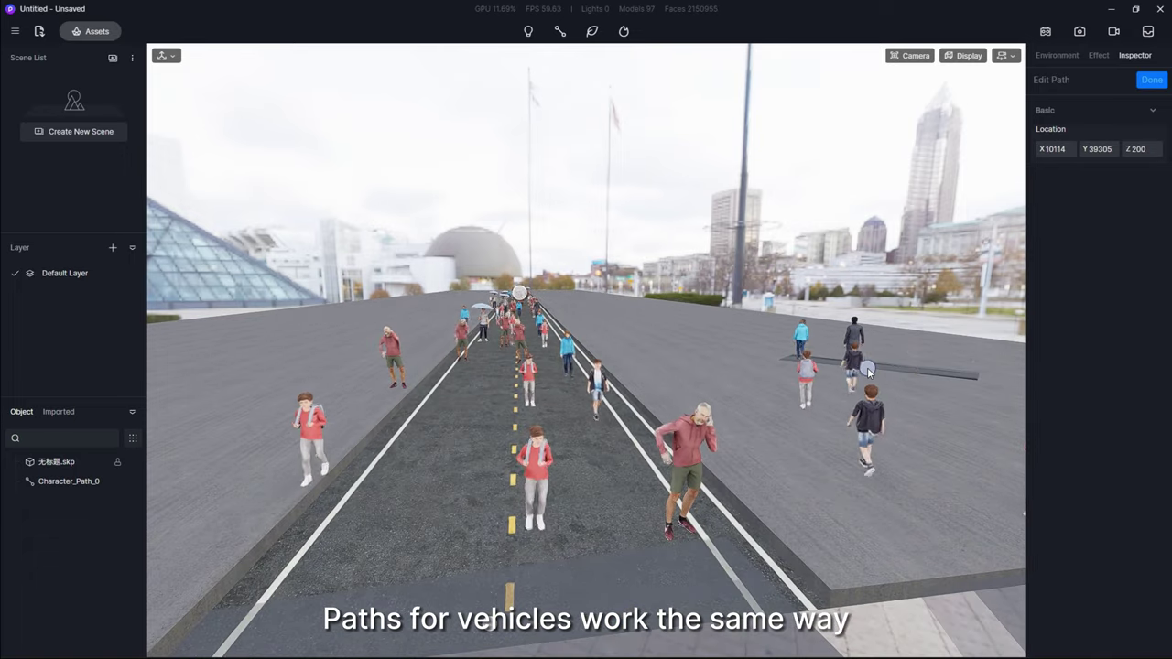
click(869, 371)
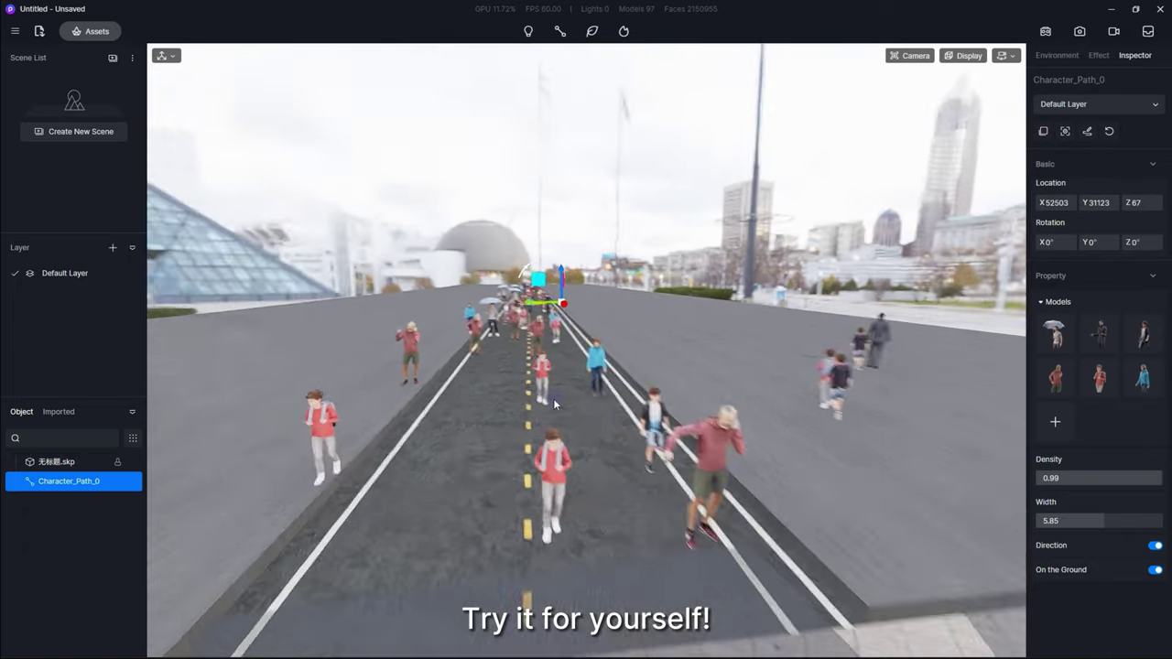
right_drag(554, 404, 590, 365)
key(w)
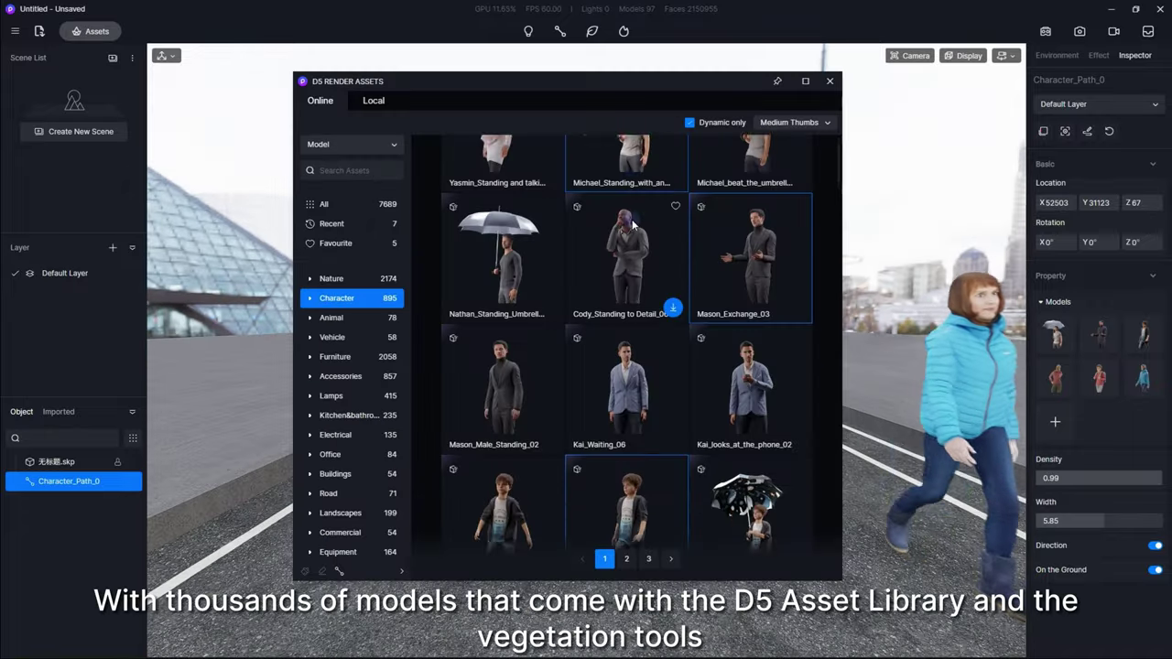
Browse the dynamic Character models in the online asset library.
scroll(632, 236, down, 1)
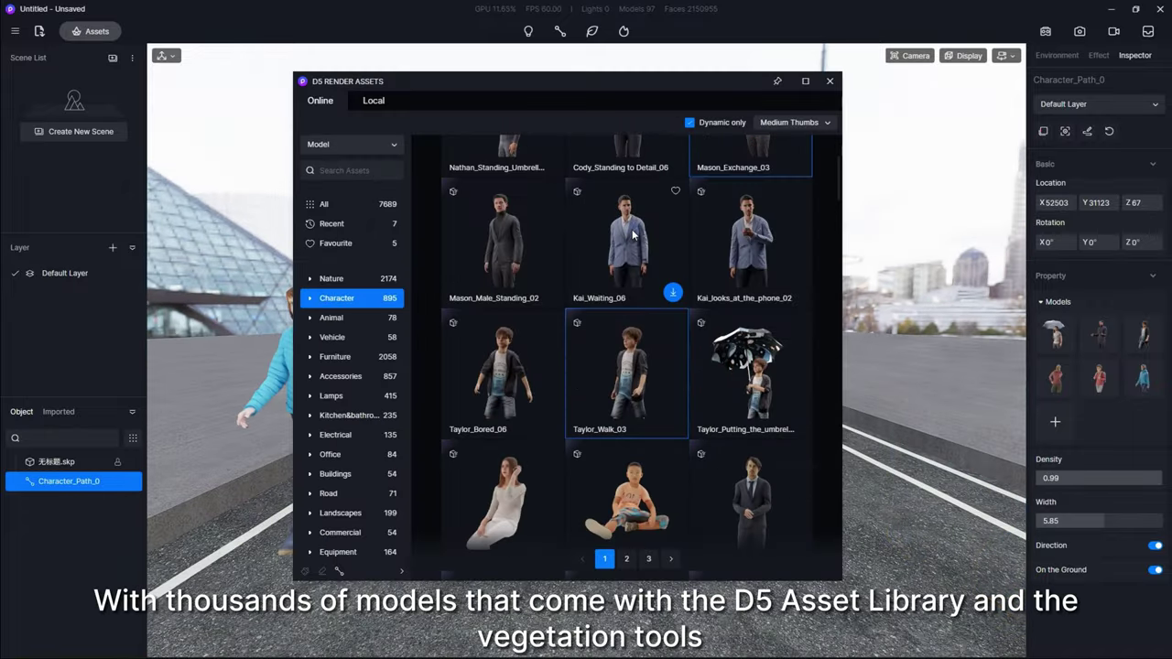
scroll(632, 235, down, 4)
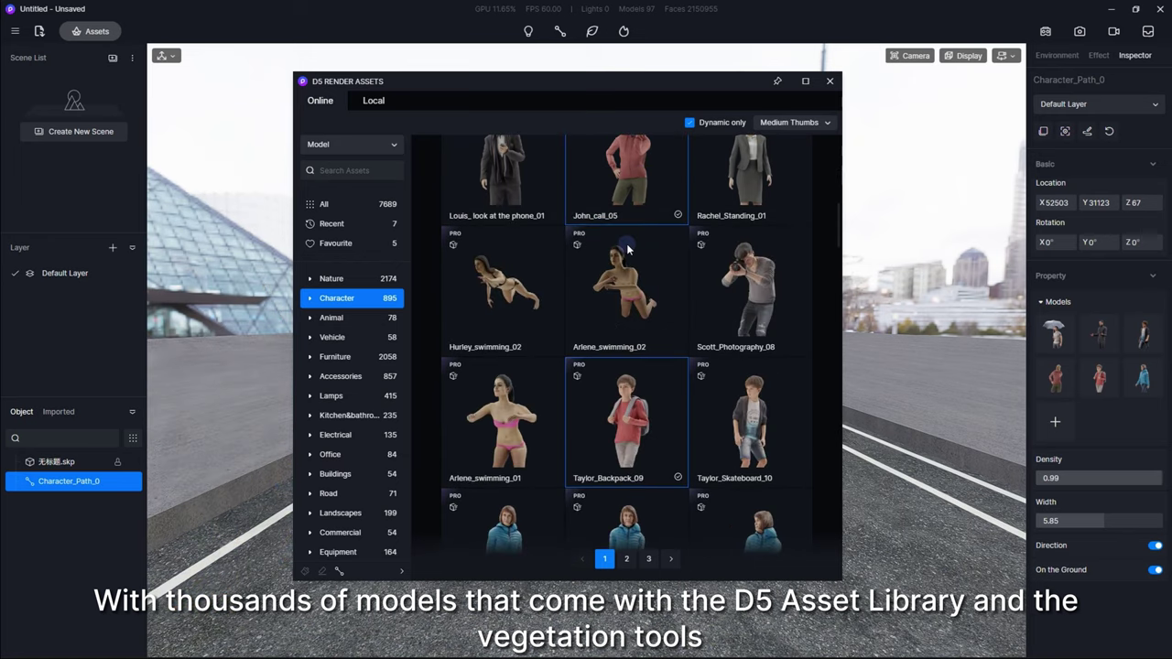
scroll(627, 248, down, 5)
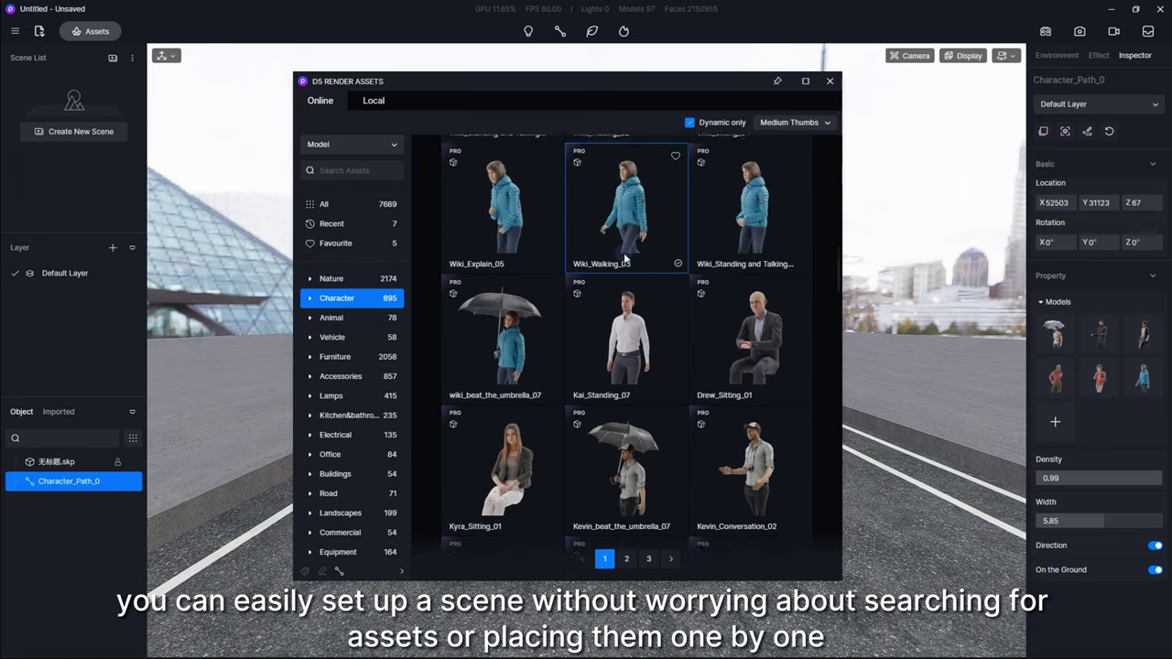
scroll(626, 259, down, 3)
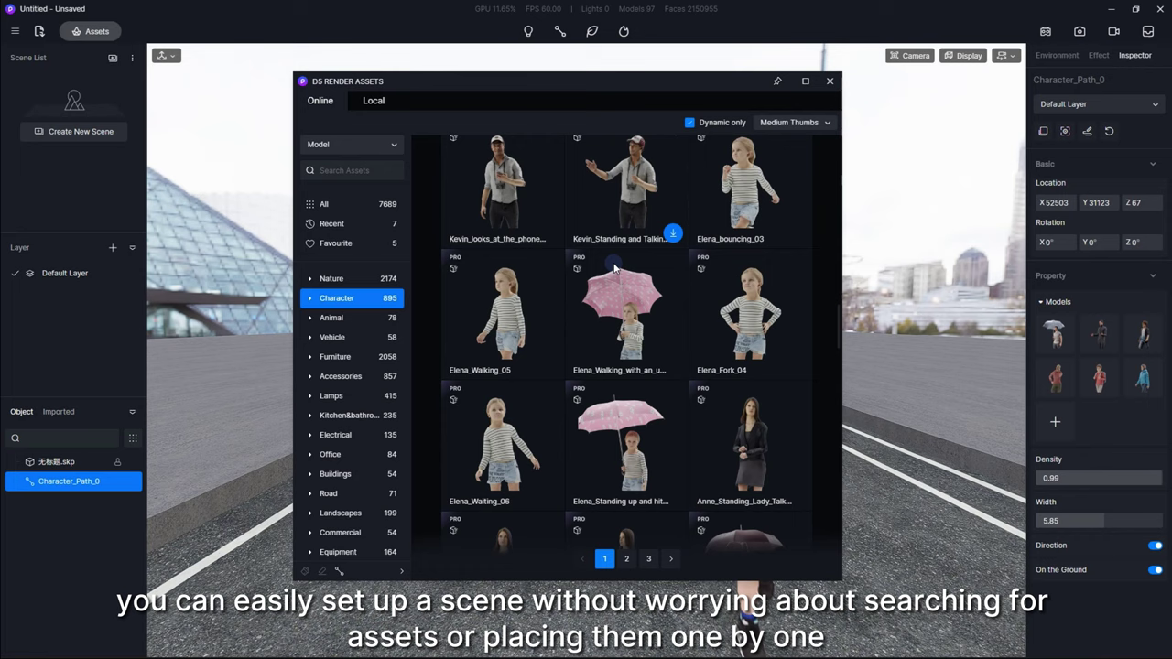
scroll(613, 267, down, 10)
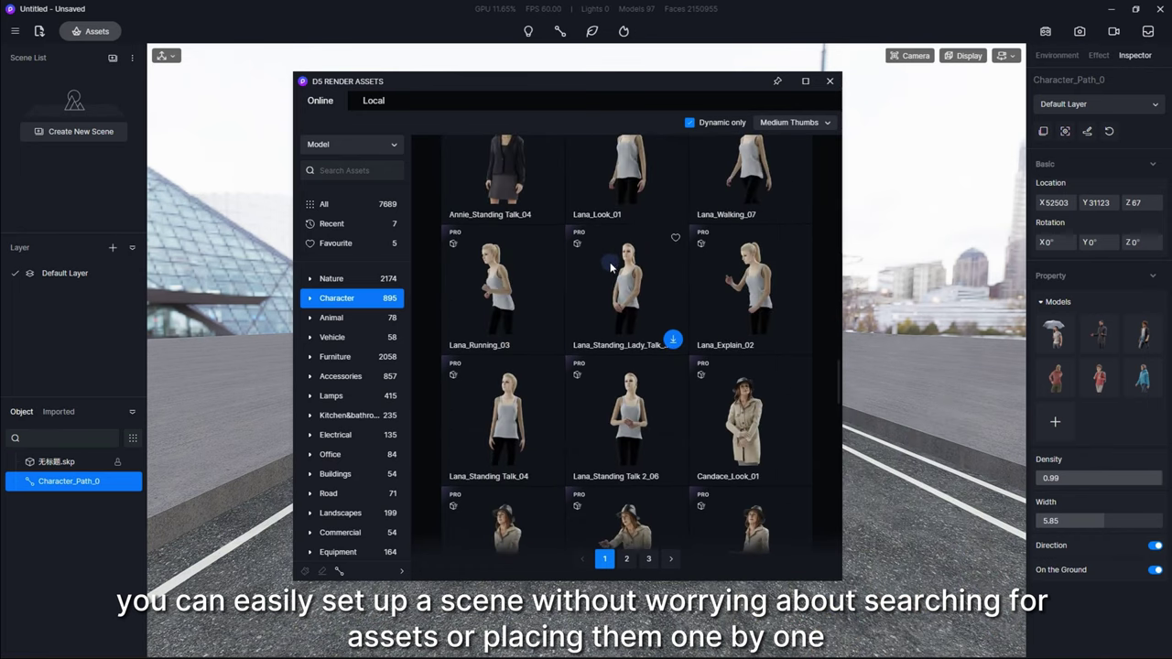